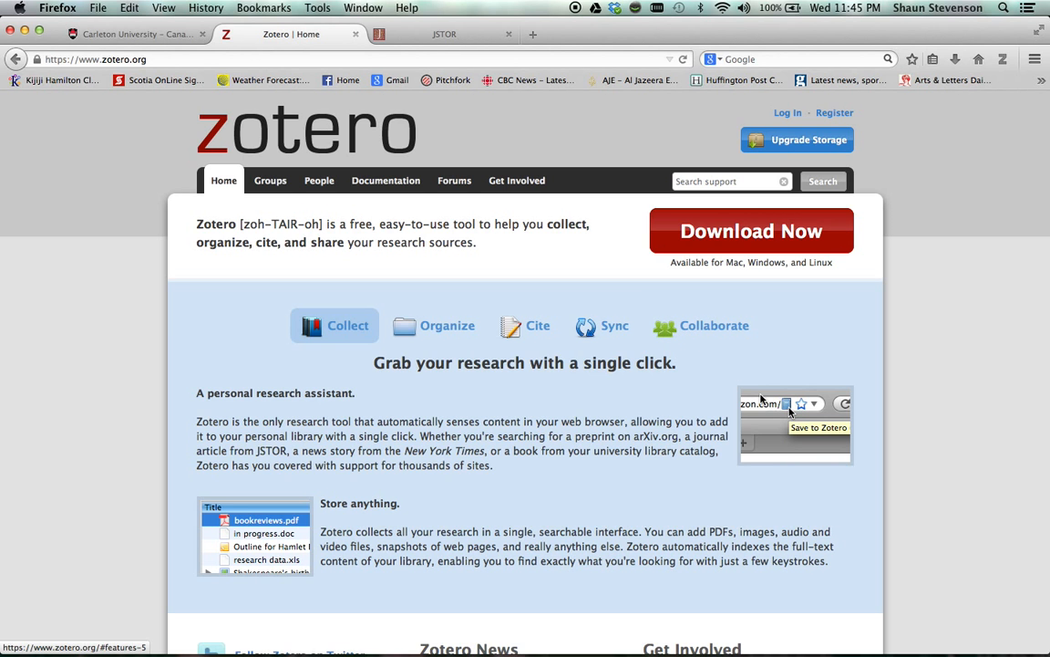
Look through the Zotero home page from the feature overview to the footer and open its download page.
scroll(762, 398, down, 1)
scroll(761, 399, down, 4)
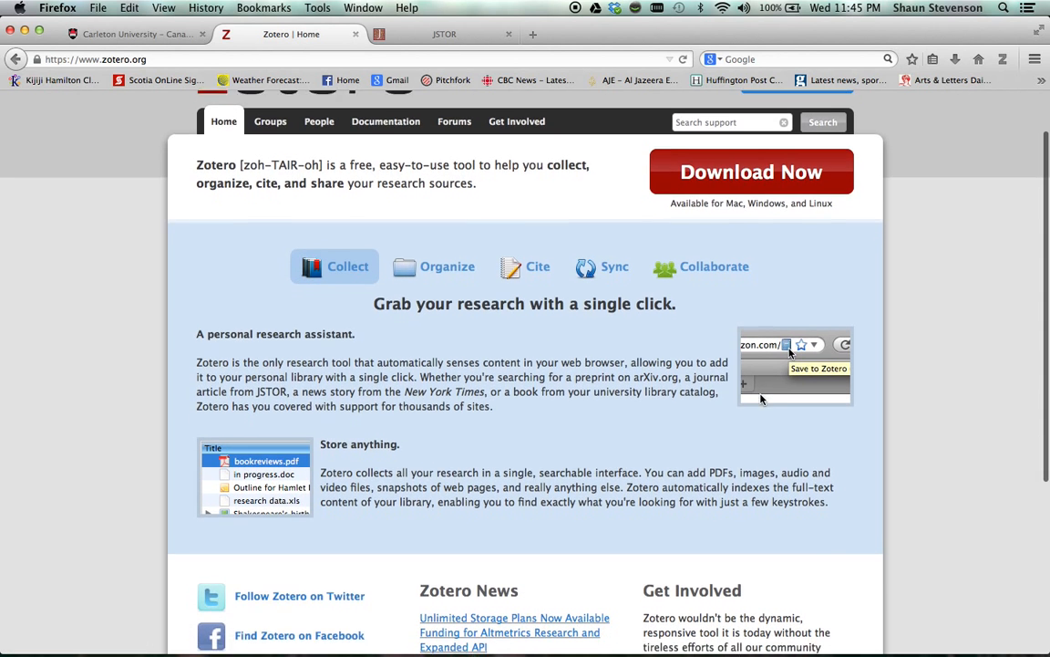
scroll(750, 417, down, 5)
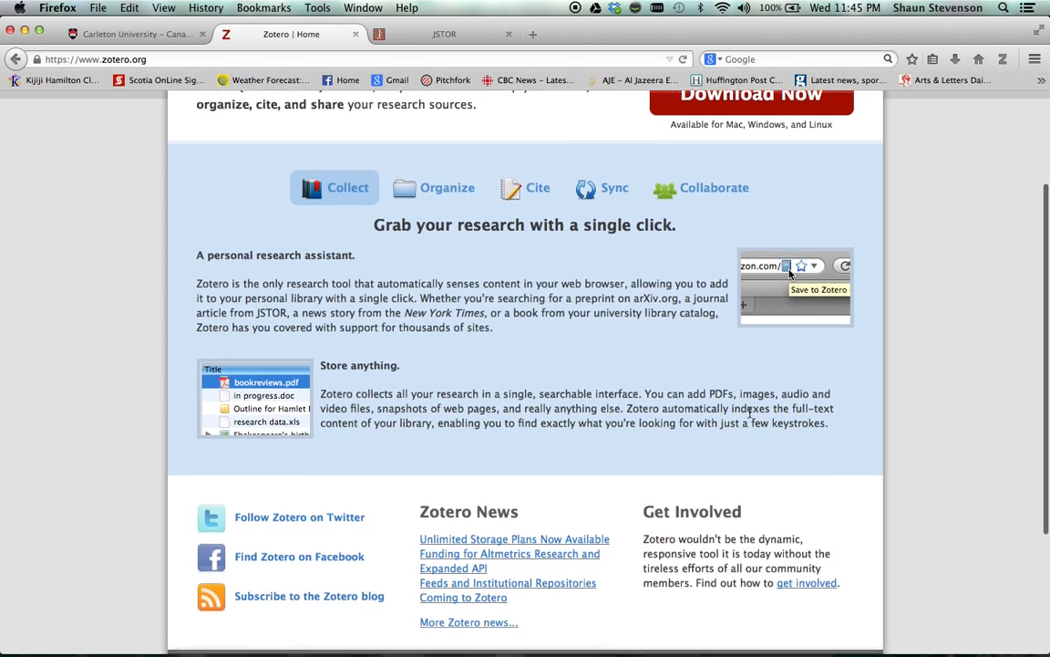
scroll(749, 416, down, 5)
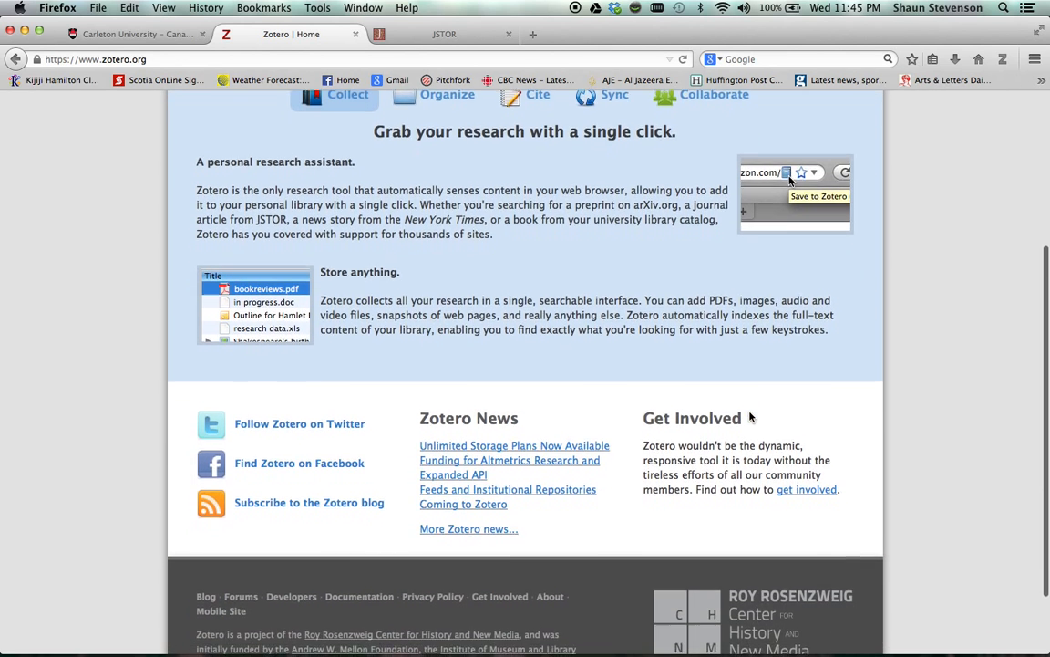
scroll(749, 415, down, 1)
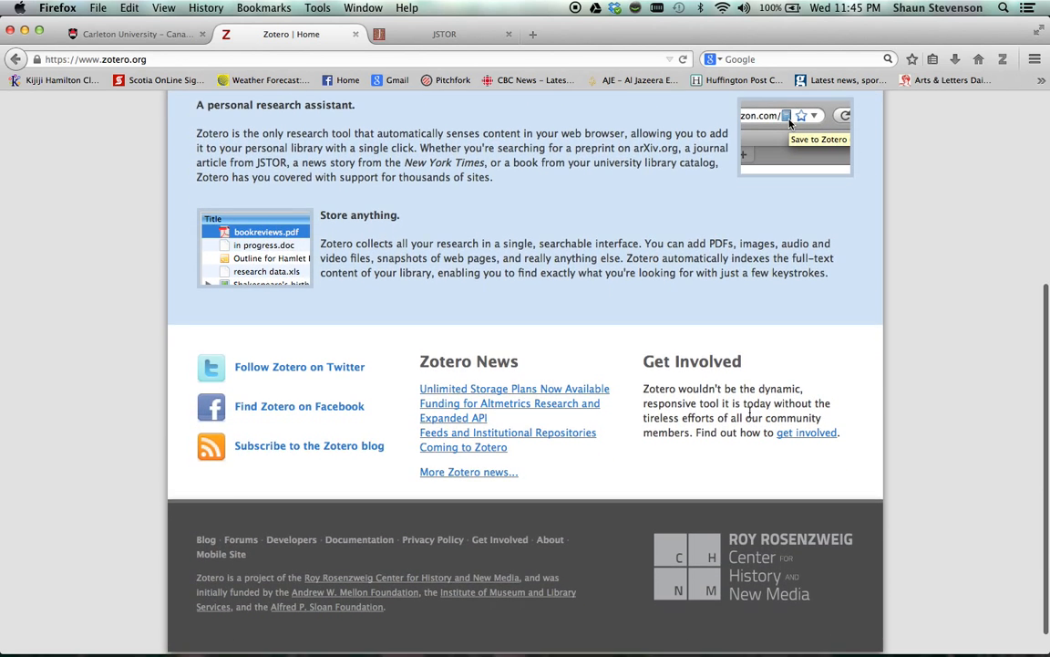
scroll(750, 413, up, 12)
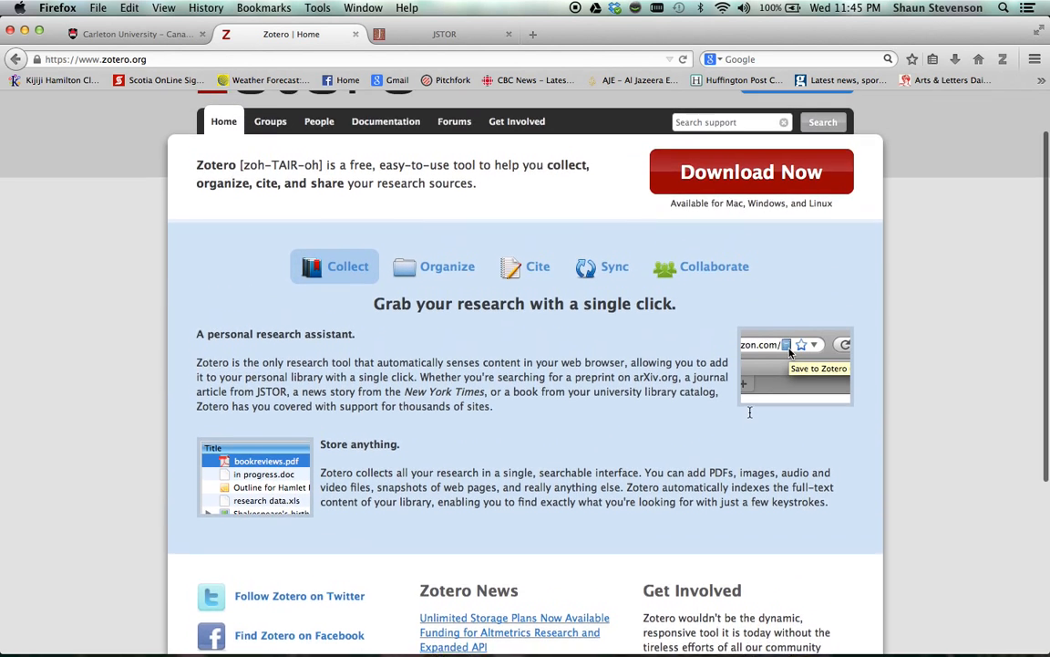
scroll(749, 413, up, 3)
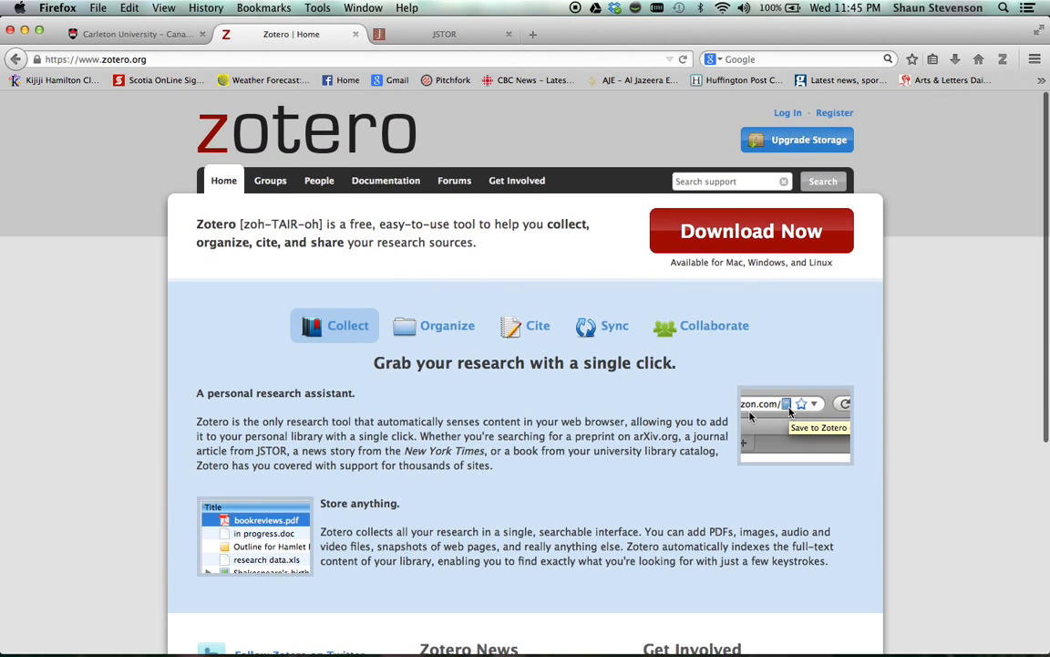
click(149, 54)
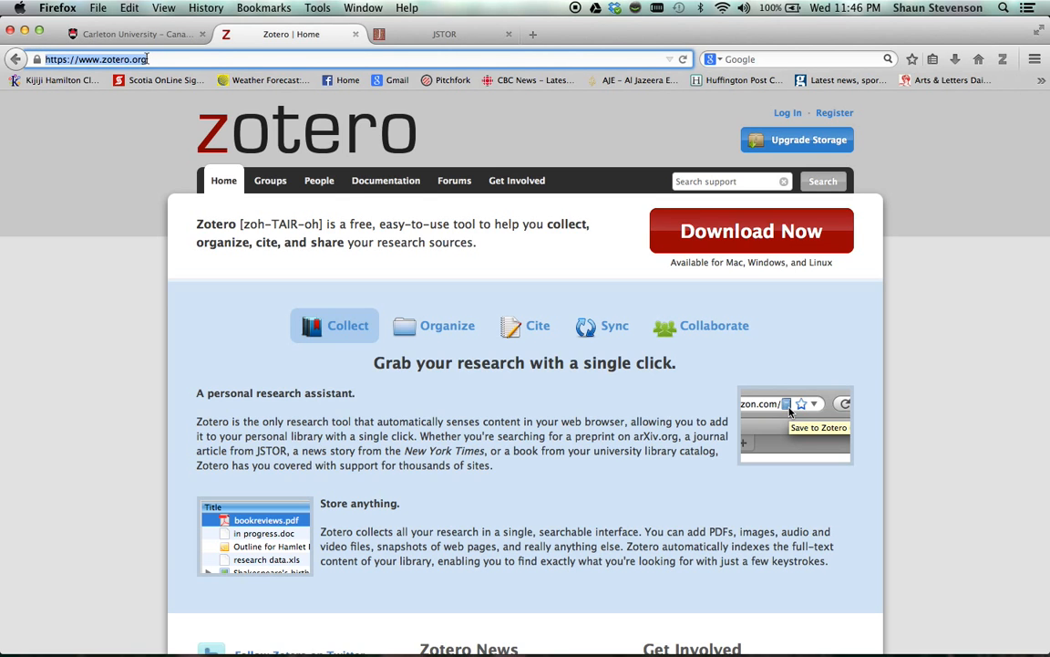
click(689, 242)
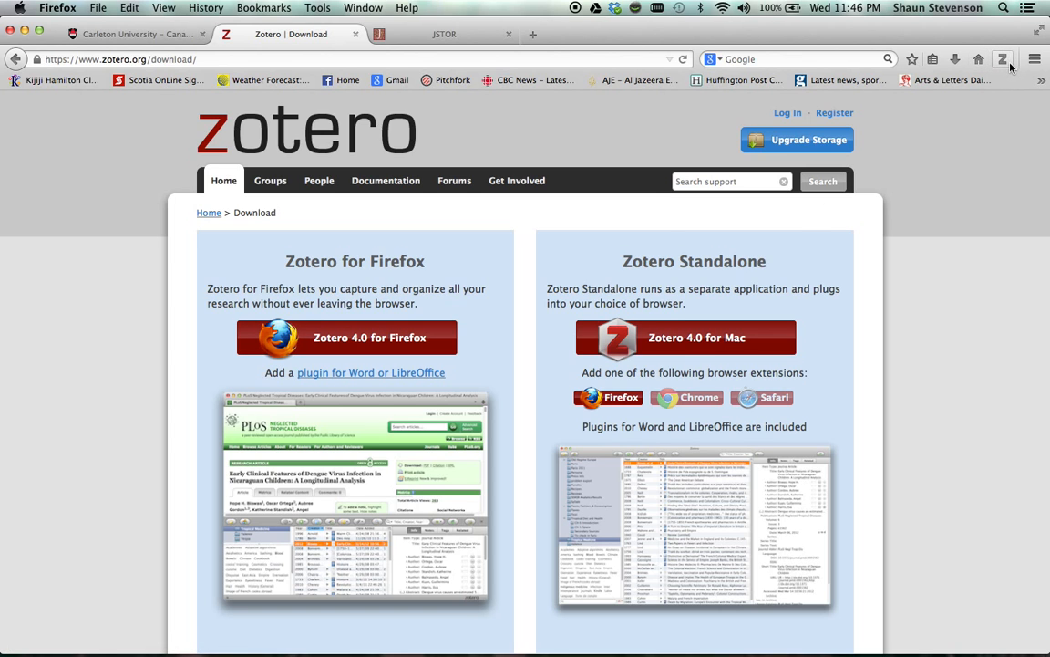
Show the Zotero library pane below the web page.
click(317, 8)
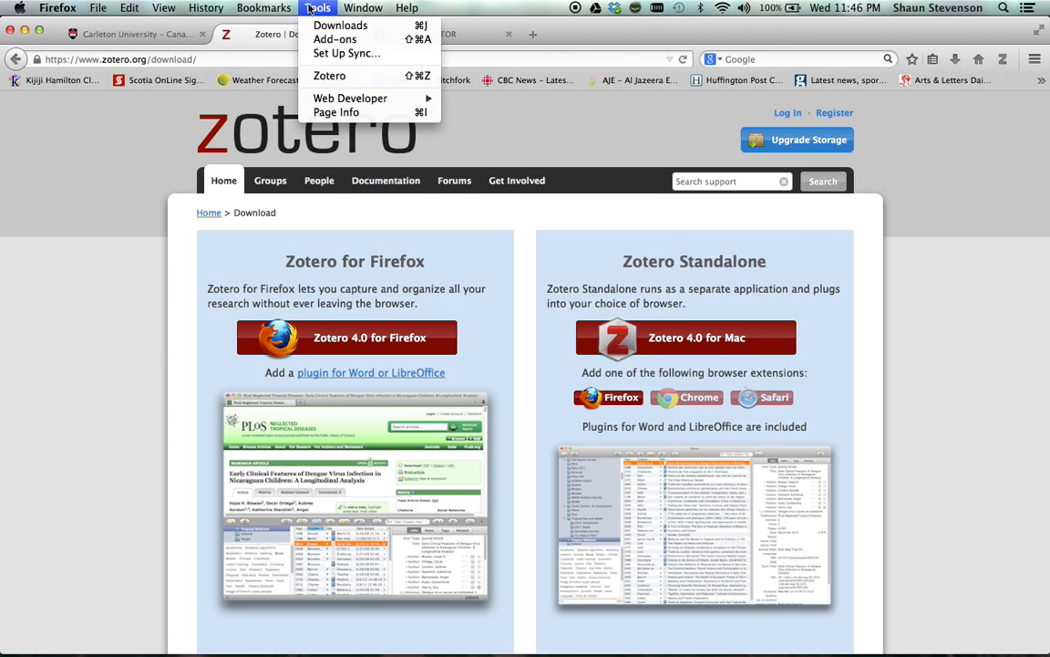
click(945, 175)
click(1002, 59)
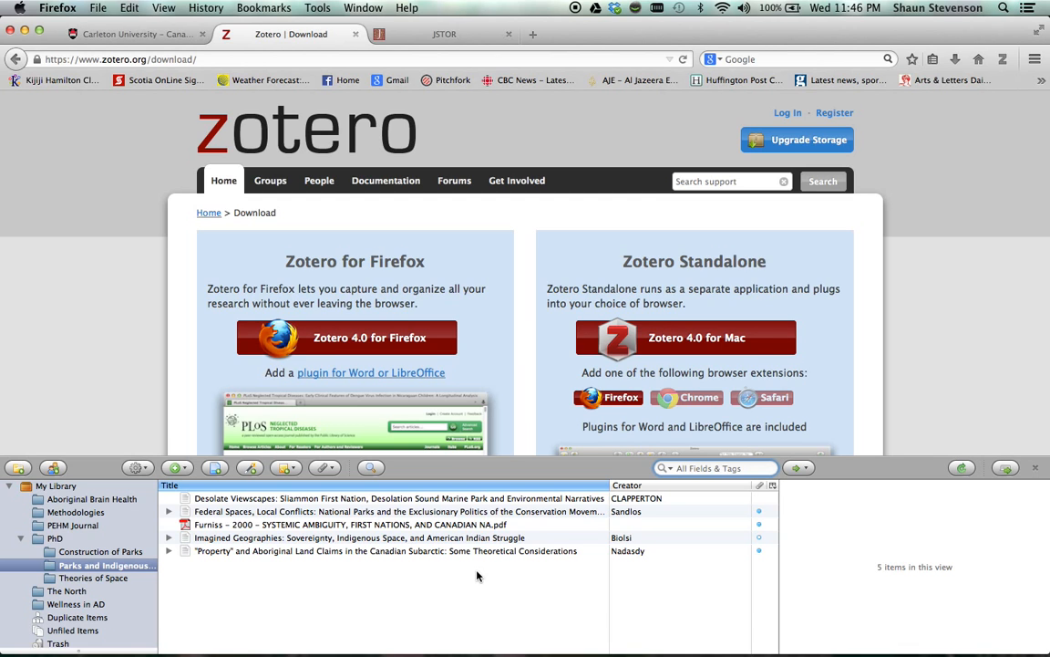
Switch to the open JSTOR page and search it for "national parks and aboriginal peoples".
click(411, 37)
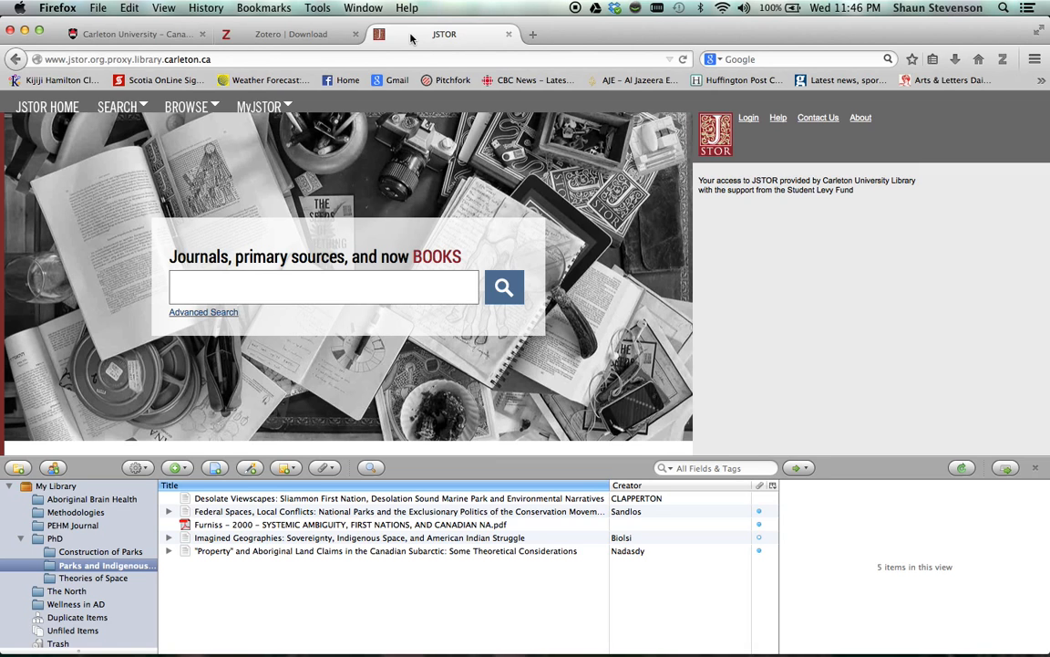
text(national parks a)
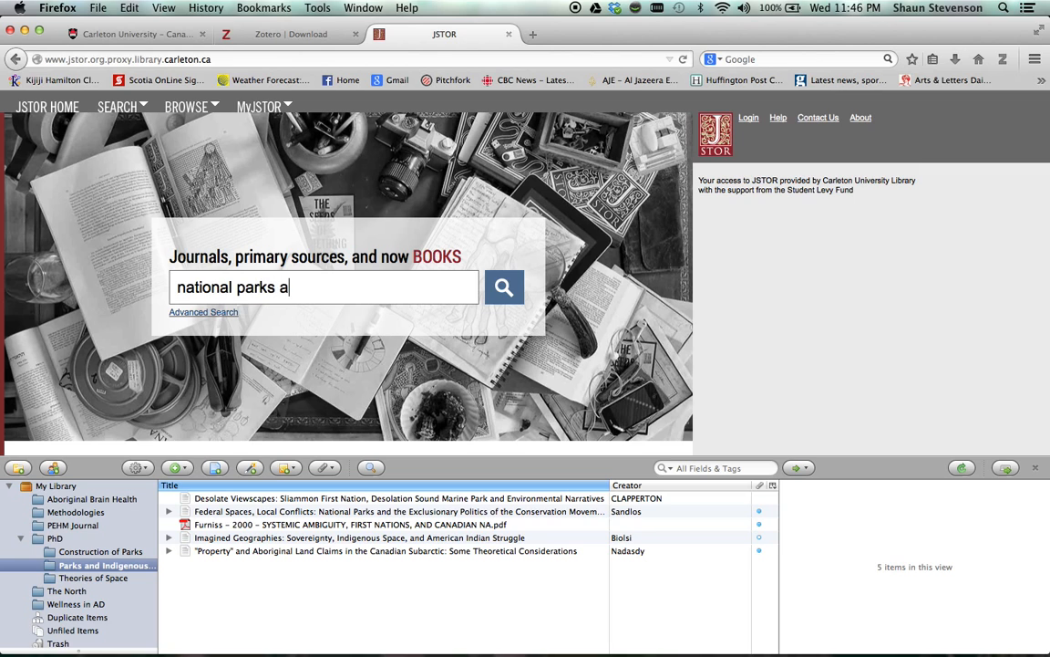
text(nd aboriginal peoples)
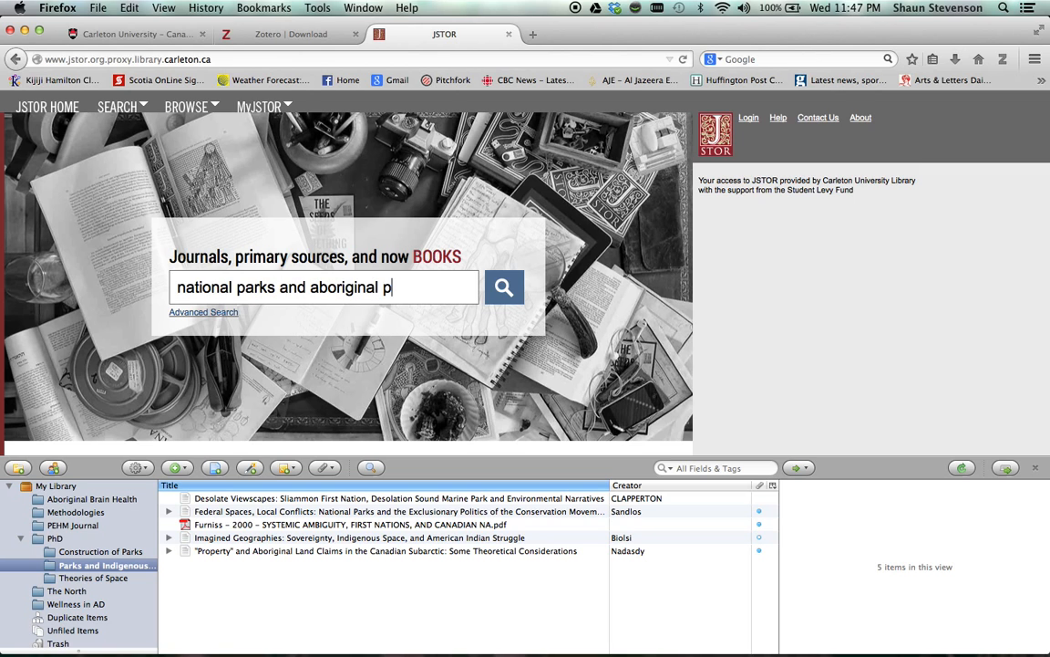
key(Return)
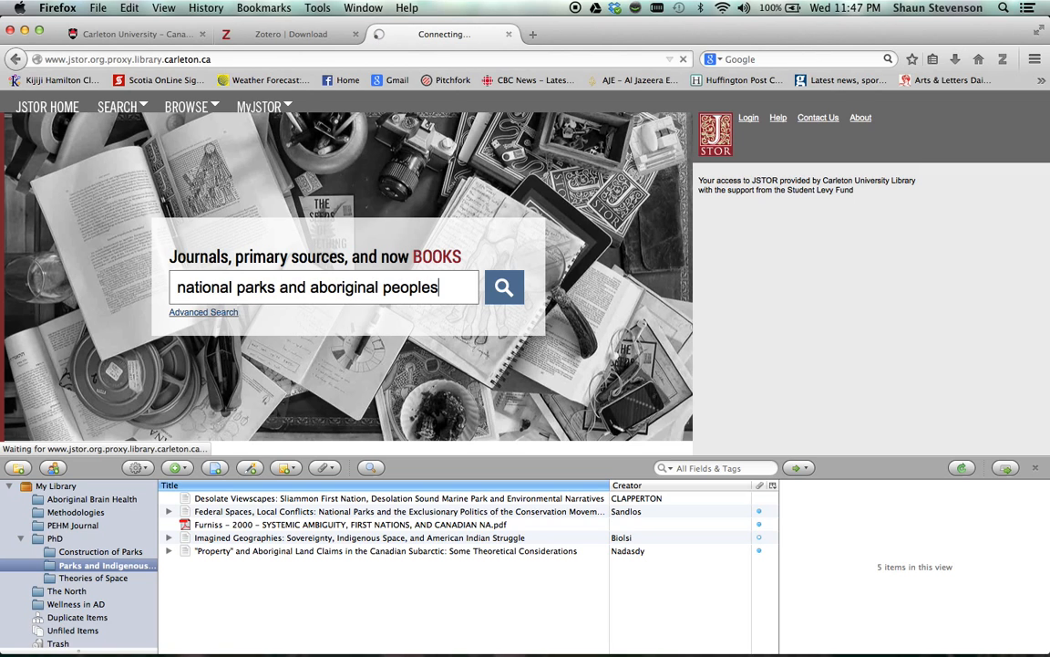
Open the "Let the Line Be Drawn Now" article about Banff National Park from the results and save it to Zotero.
scroll(419, 258, down, 5)
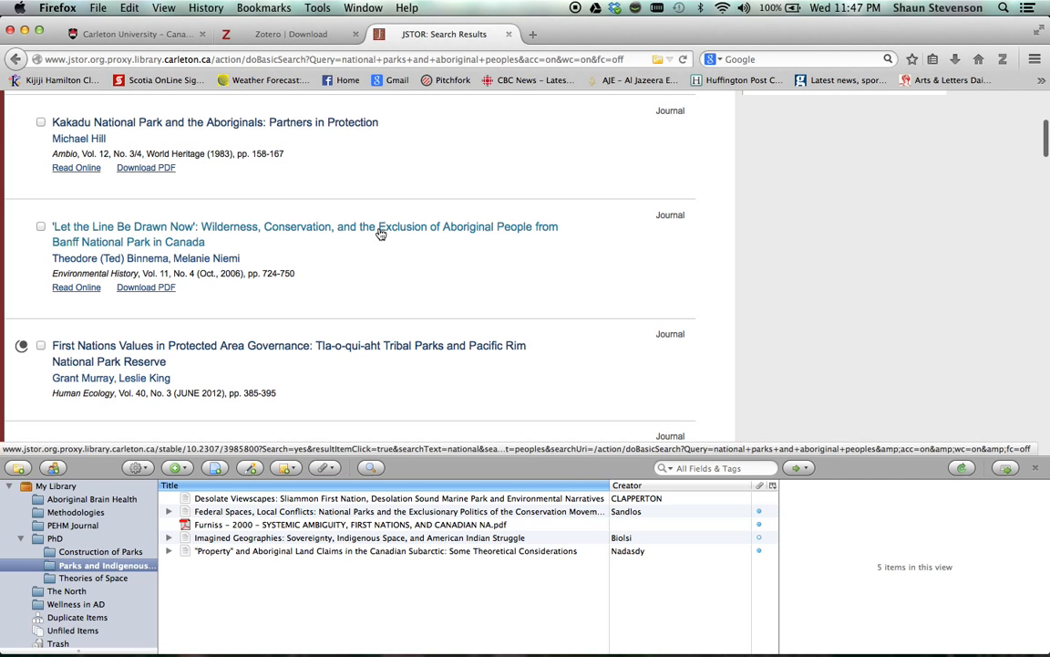
click(382, 233)
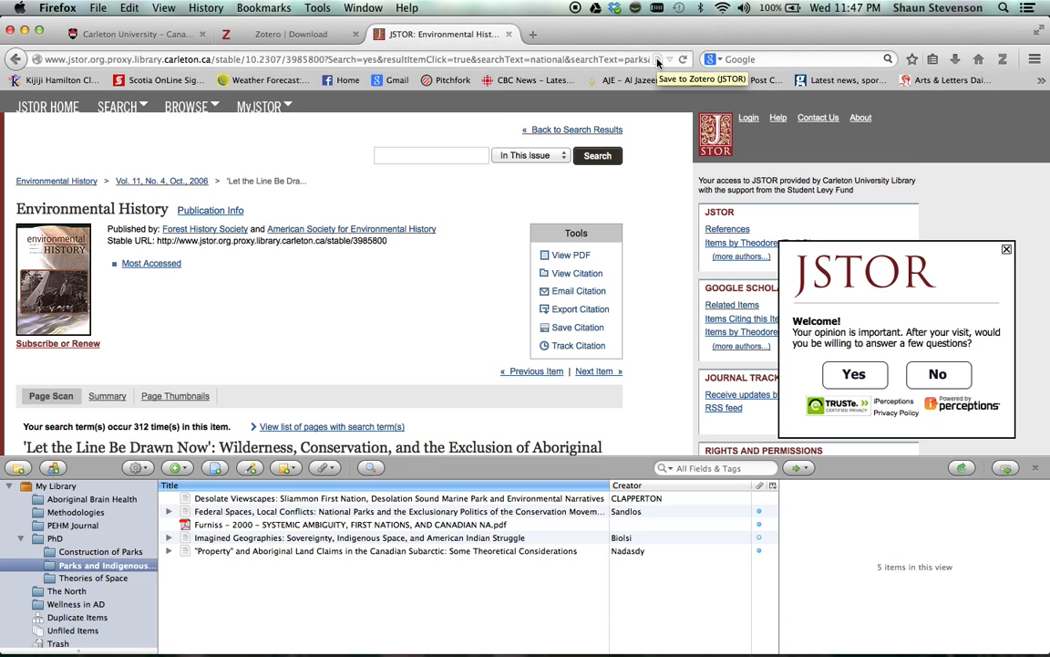
click(658, 60)
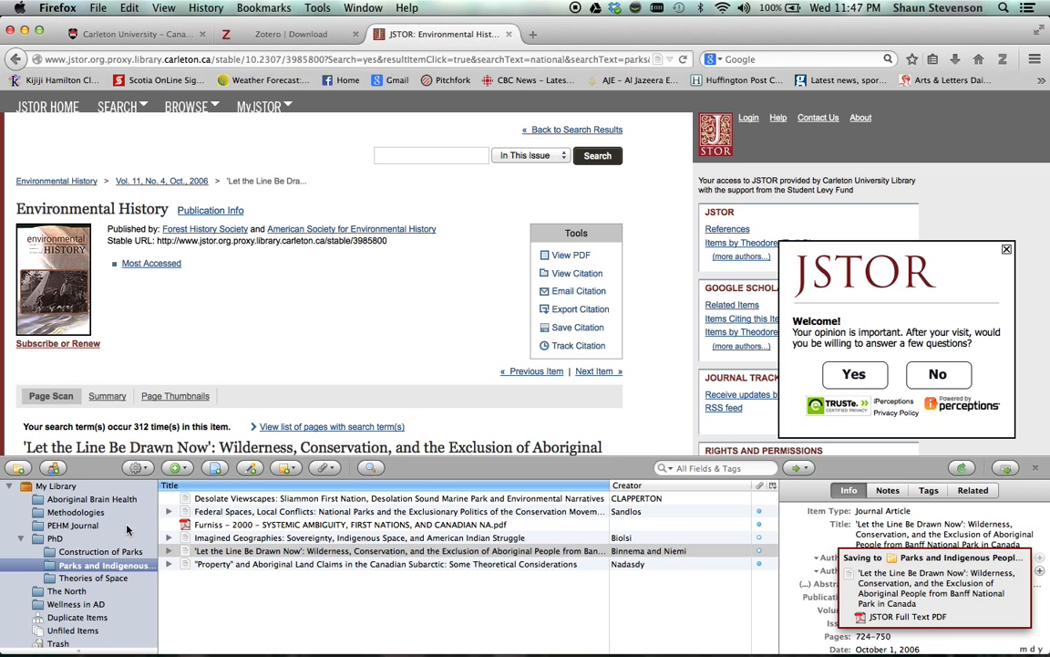
Browse all items in My Library, return to the Parks and Indigenous collection under PhD and select the newly saved article.
click(60, 486)
scroll(292, 553, down, 5)
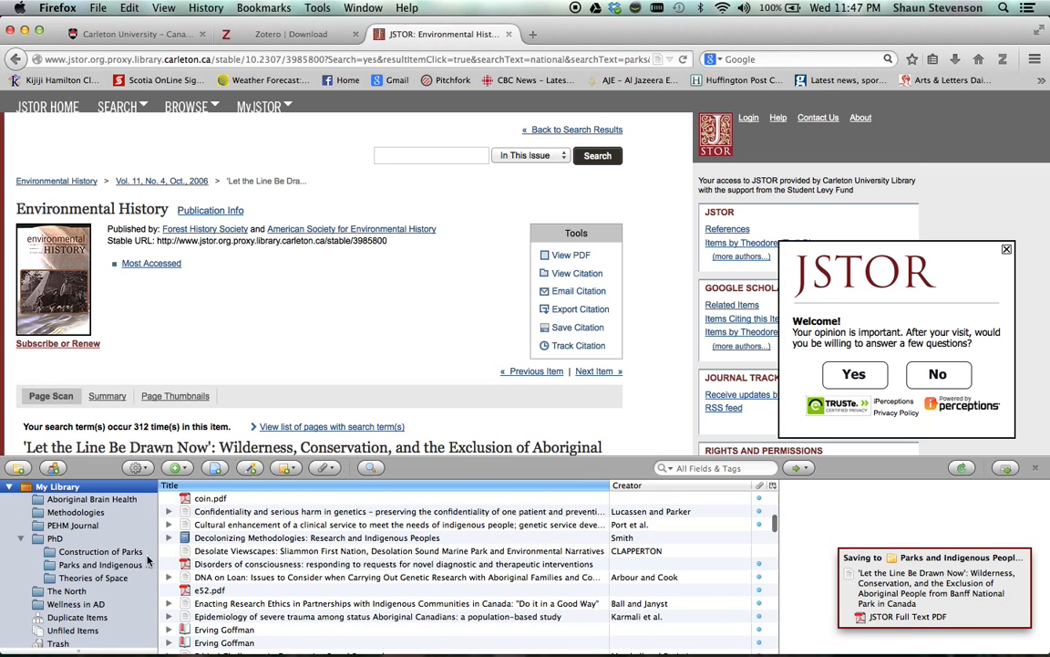
click(128, 566)
click(199, 551)
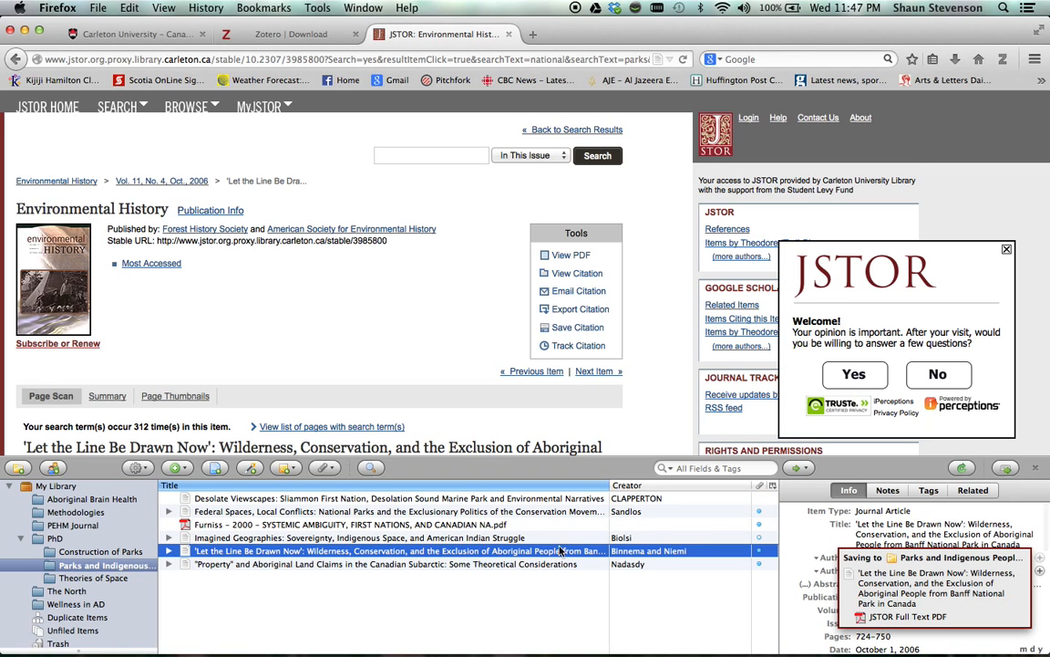
Review the saved article's bibliographic details, from title and authors to publication, pages, date and ISSN.
scroll(863, 533, down, 3)
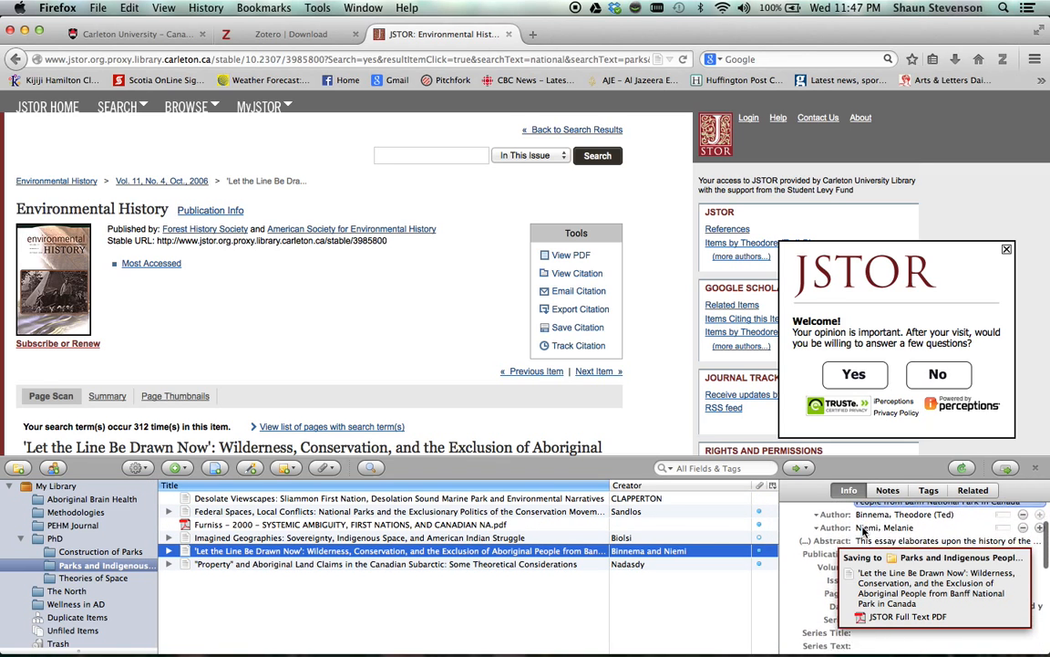
scroll(864, 533, down, 5)
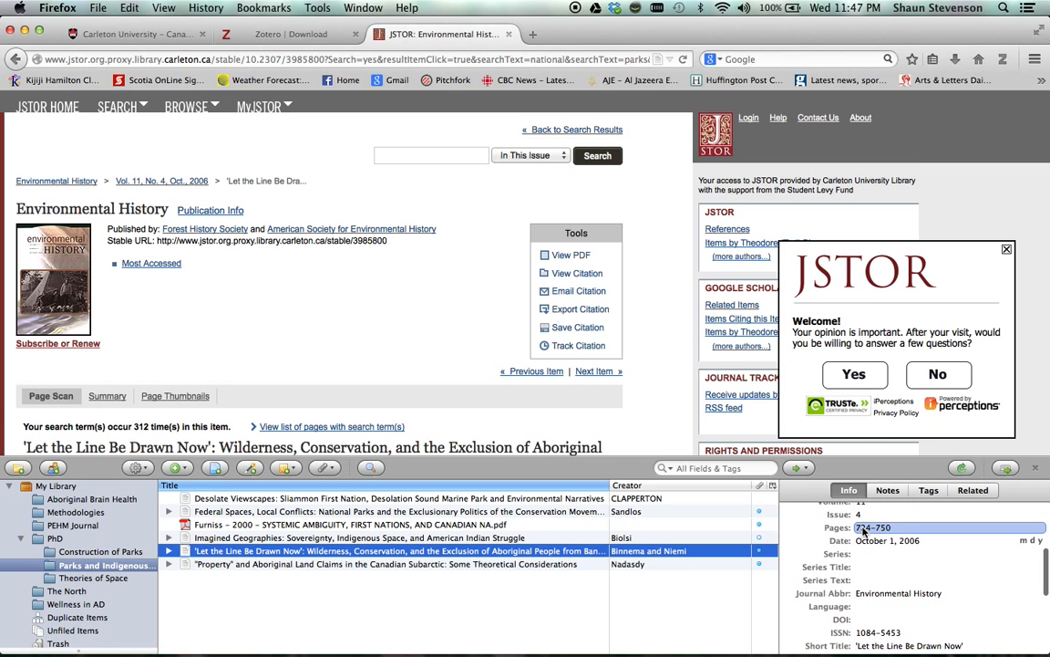
scroll(863, 533, up, 8)
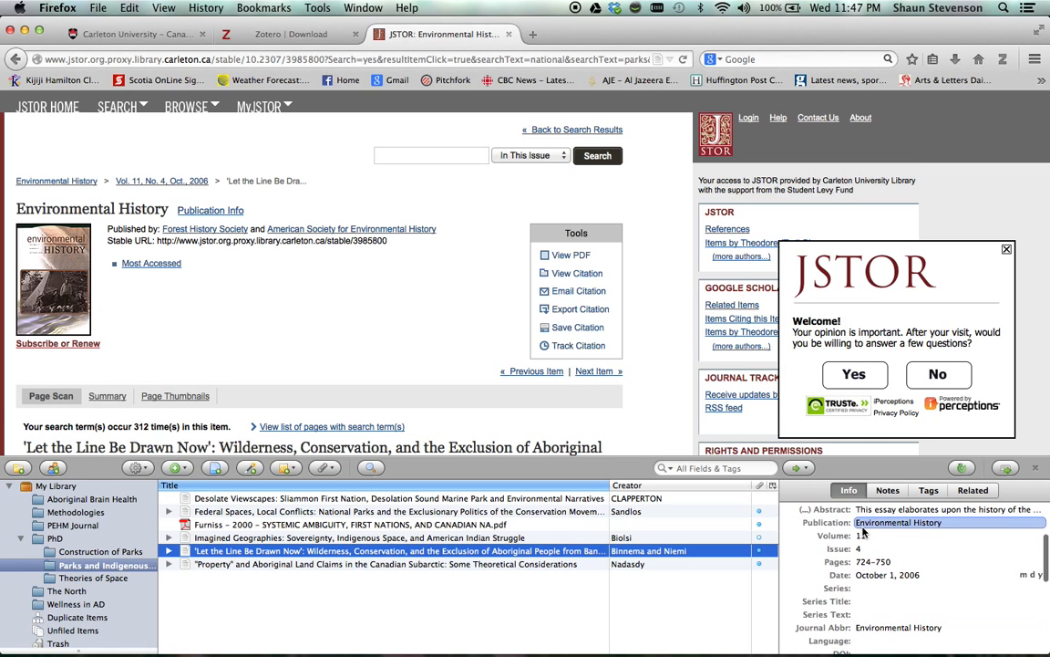
click(864, 532)
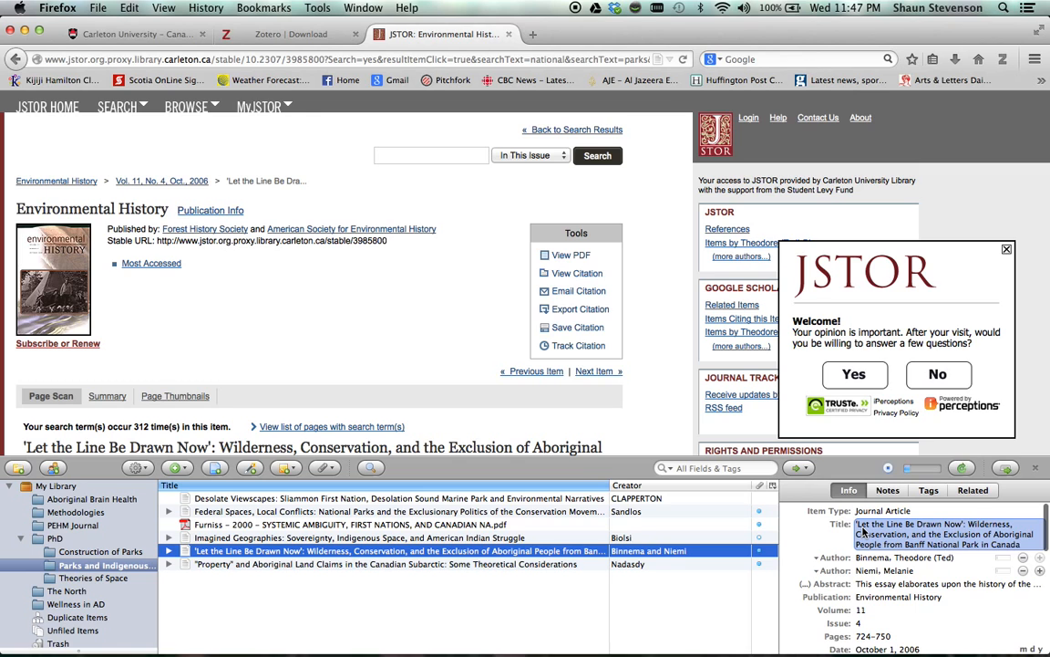
Look over the item types available for the article and leave it as Journal Article.
click(866, 512)
click(866, 515)
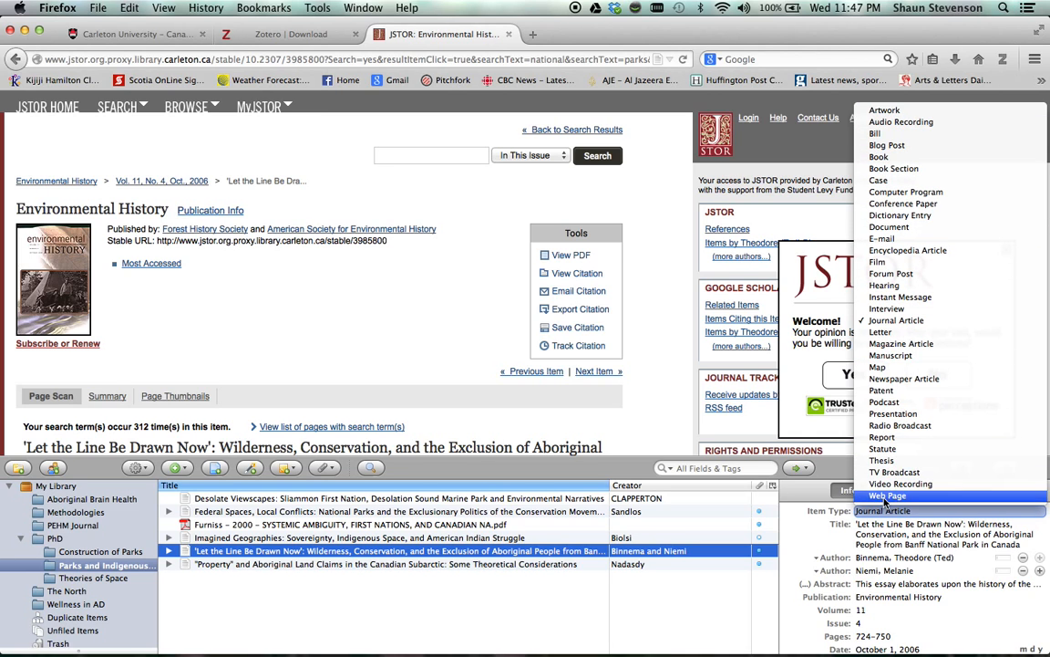
click(883, 514)
click(882, 523)
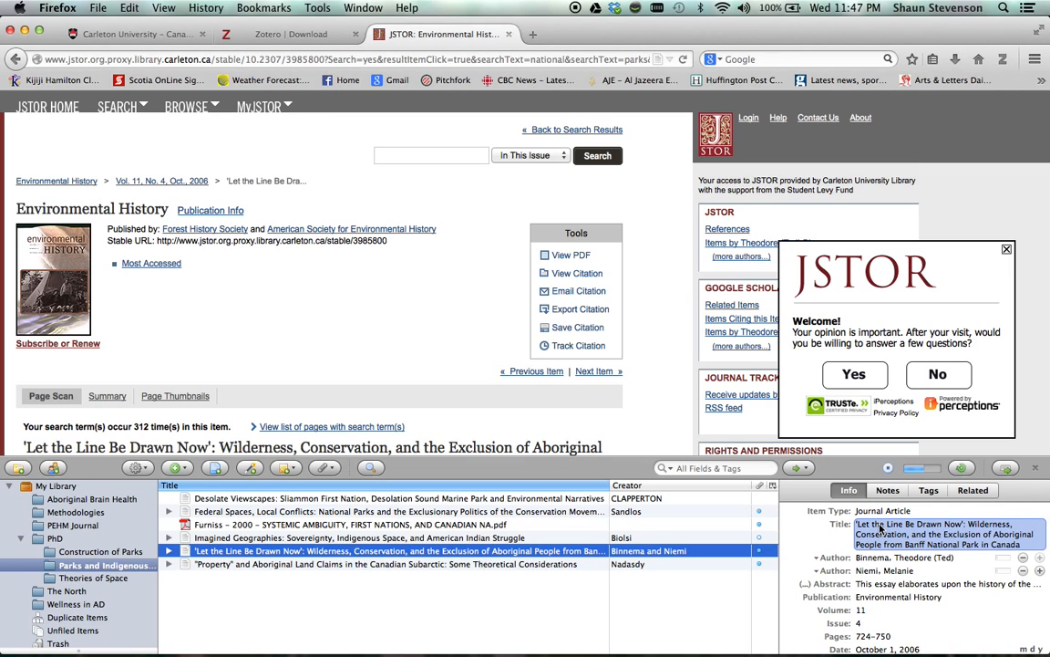
Open the article's first author, title and publication fields for editing and leave them without changing anything.
click(882, 556)
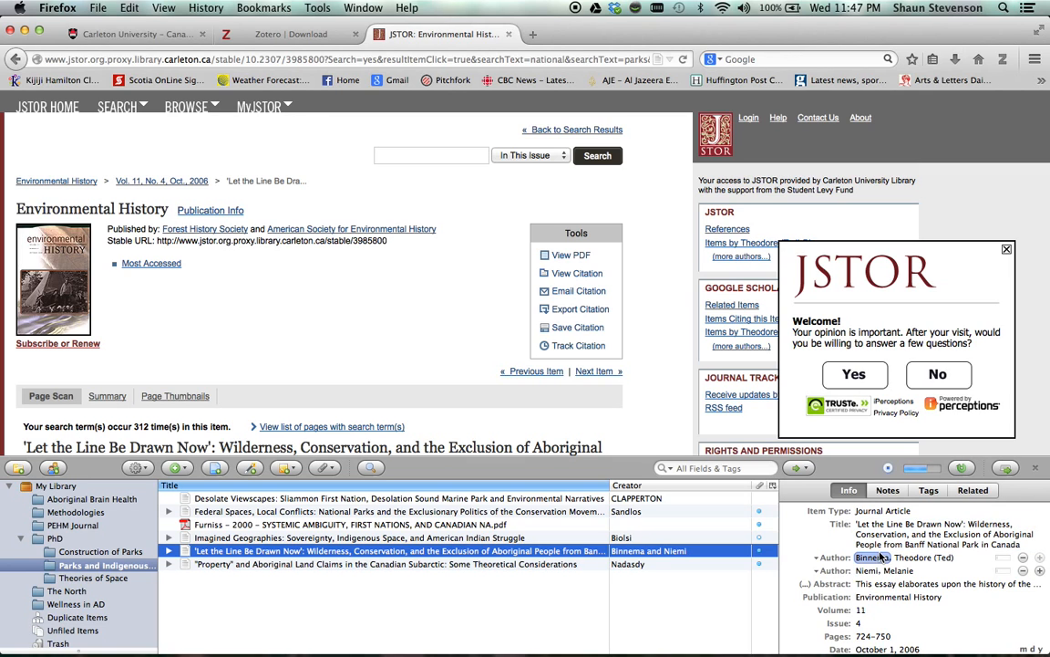
click(881, 556)
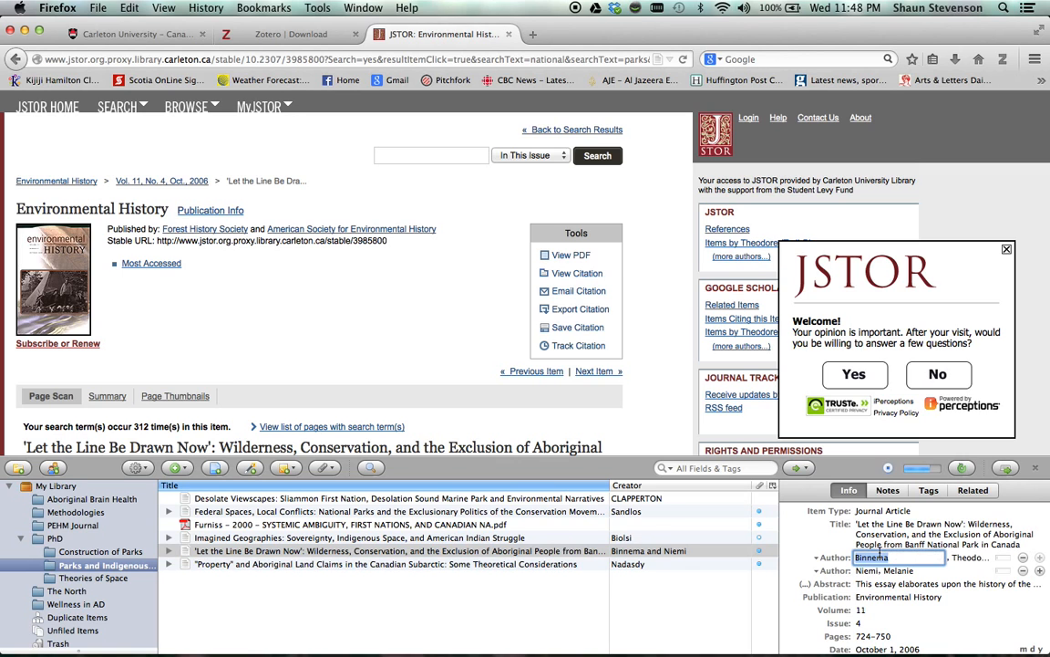
click(882, 541)
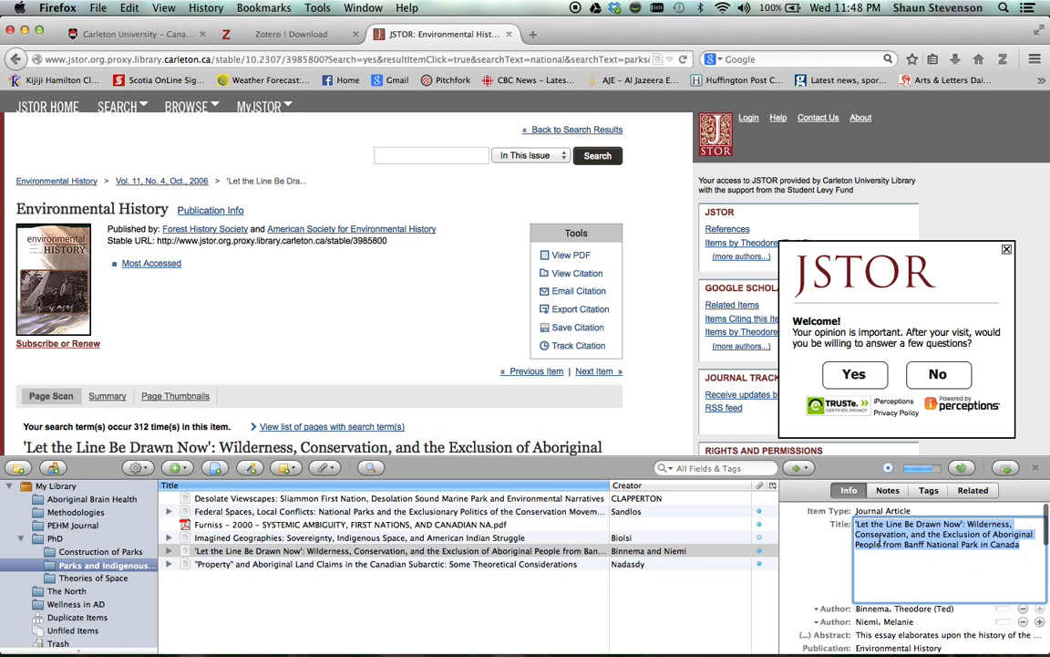
click(833, 579)
click(863, 597)
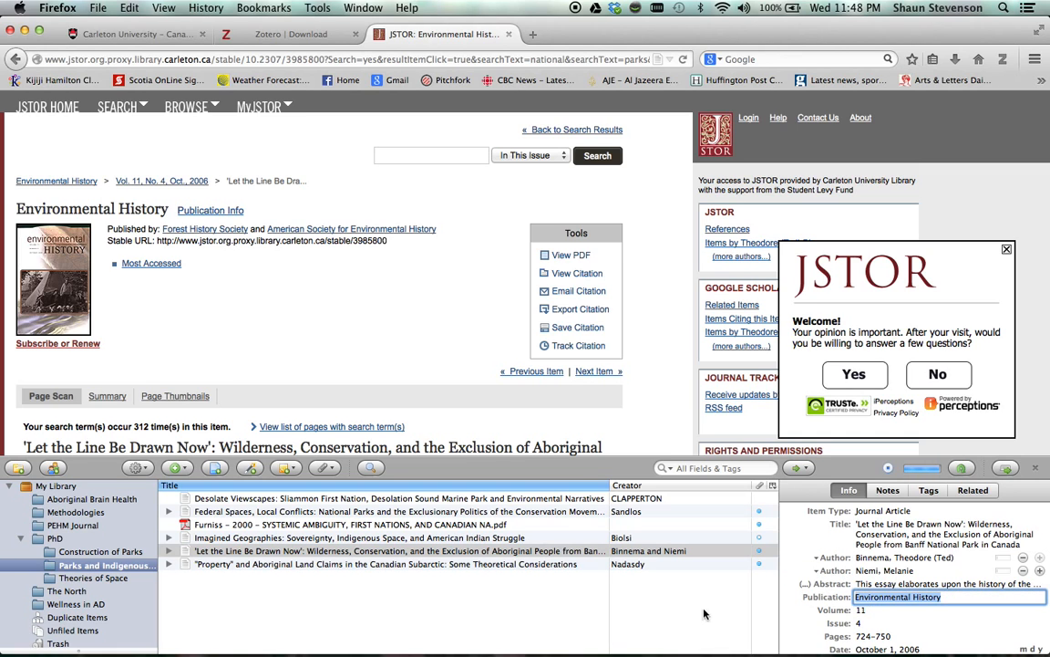
click(642, 627)
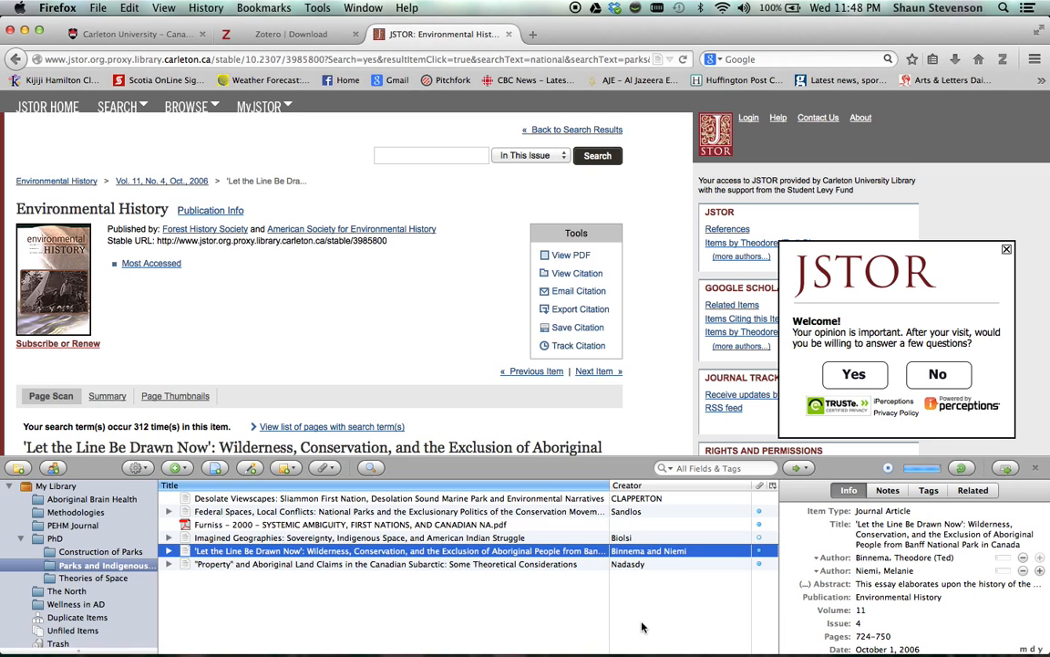
View the article's notes section and check the options for adding attachments to it, closing them without attaching anything.
click(880, 495)
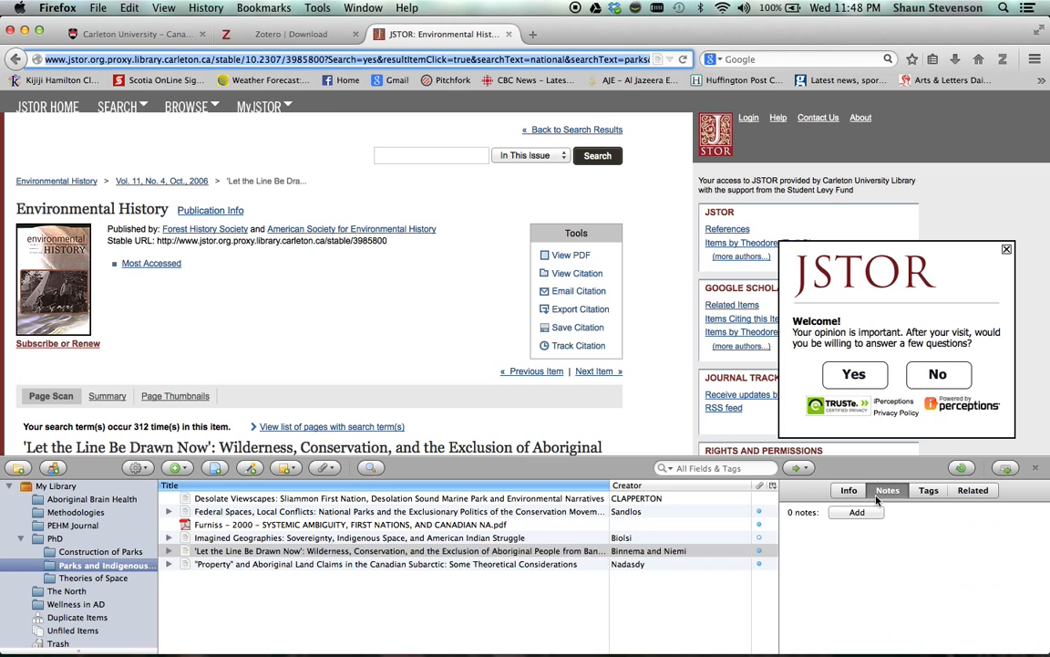
right_click(481, 550)
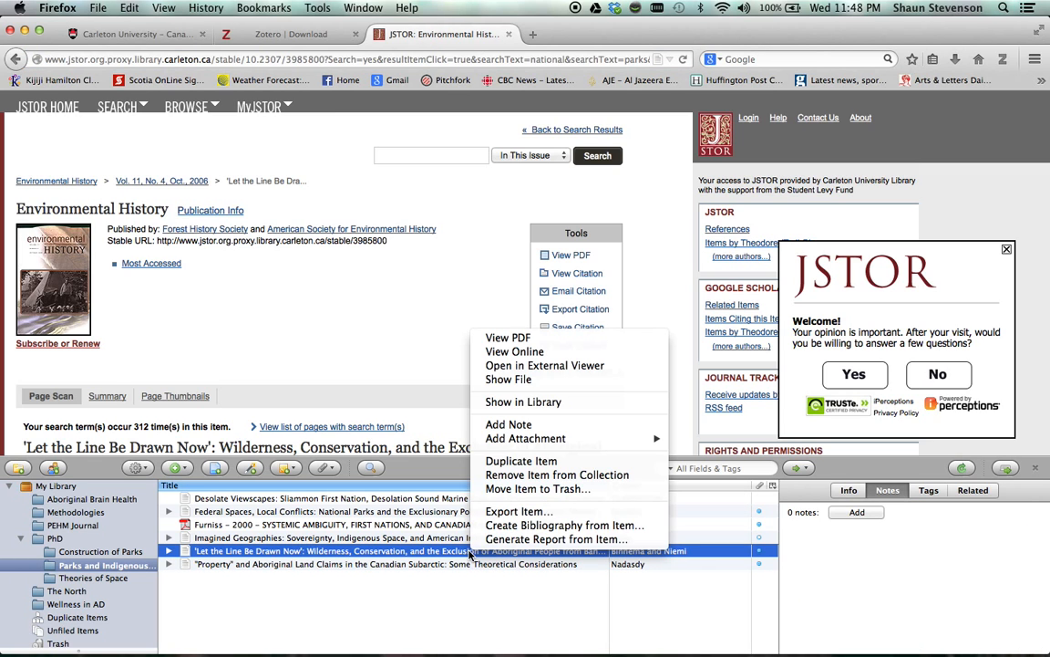
mouse_move(566, 438)
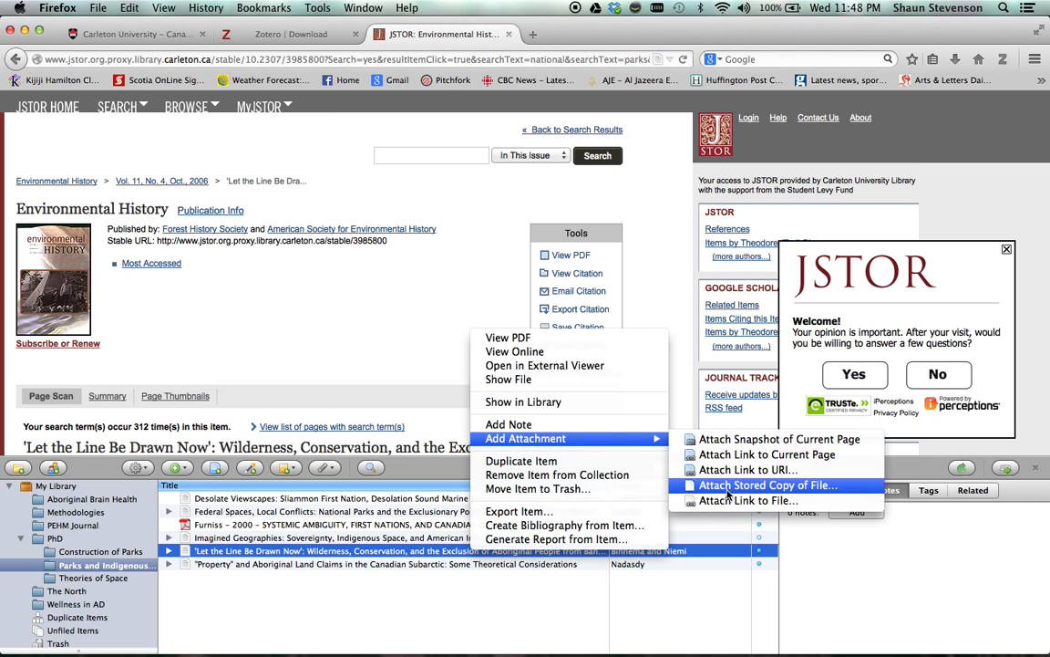
click(378, 608)
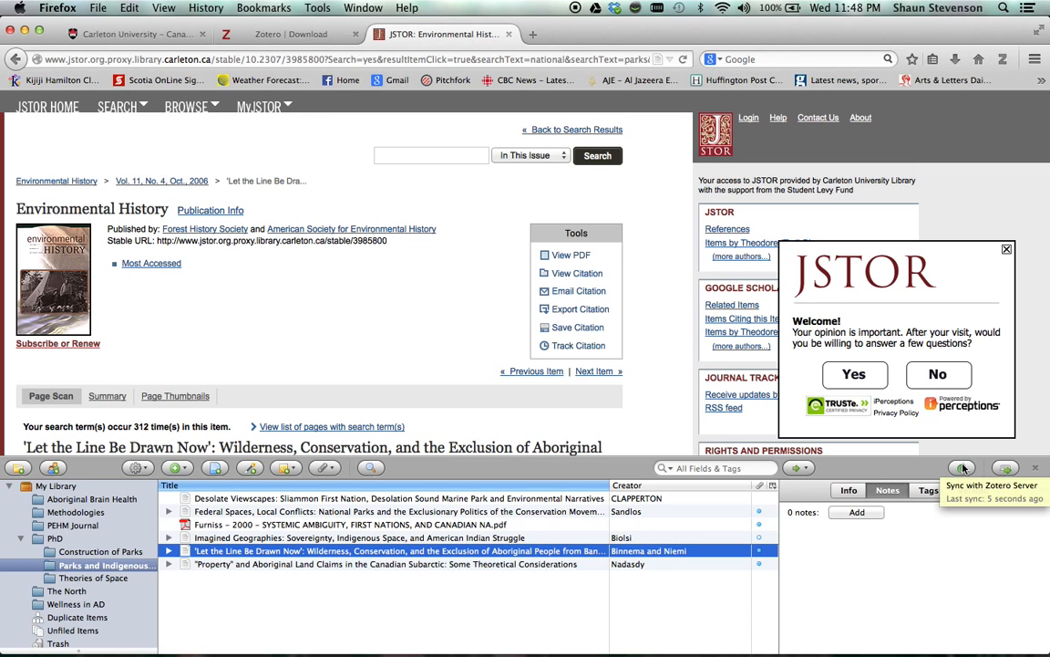
Locate the Word or LibreOffice plugin link on the Zotero download page, and look for the Zotero commands in the open Word document.
click(286, 37)
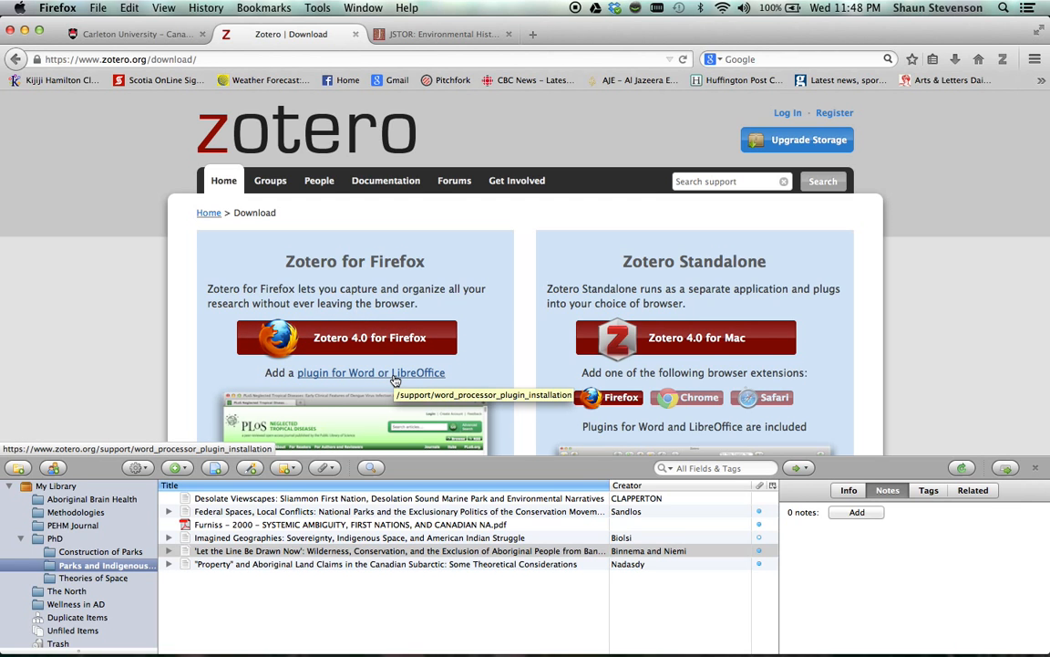
key(super+Tab)
key(super+Tab)
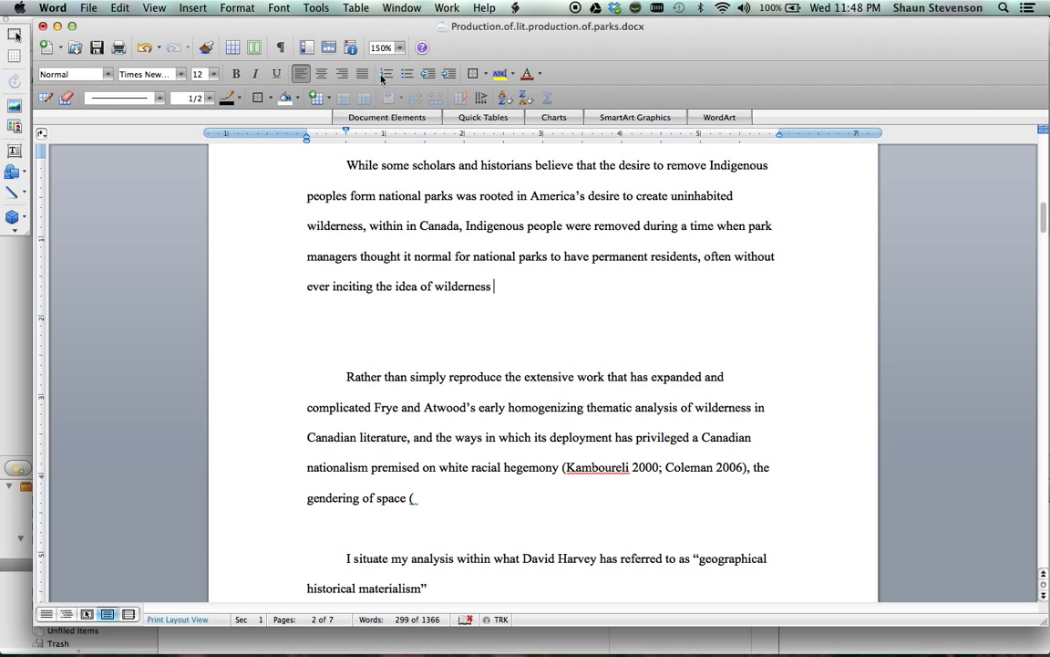
click(516, 7)
mouse_move(546, 49)
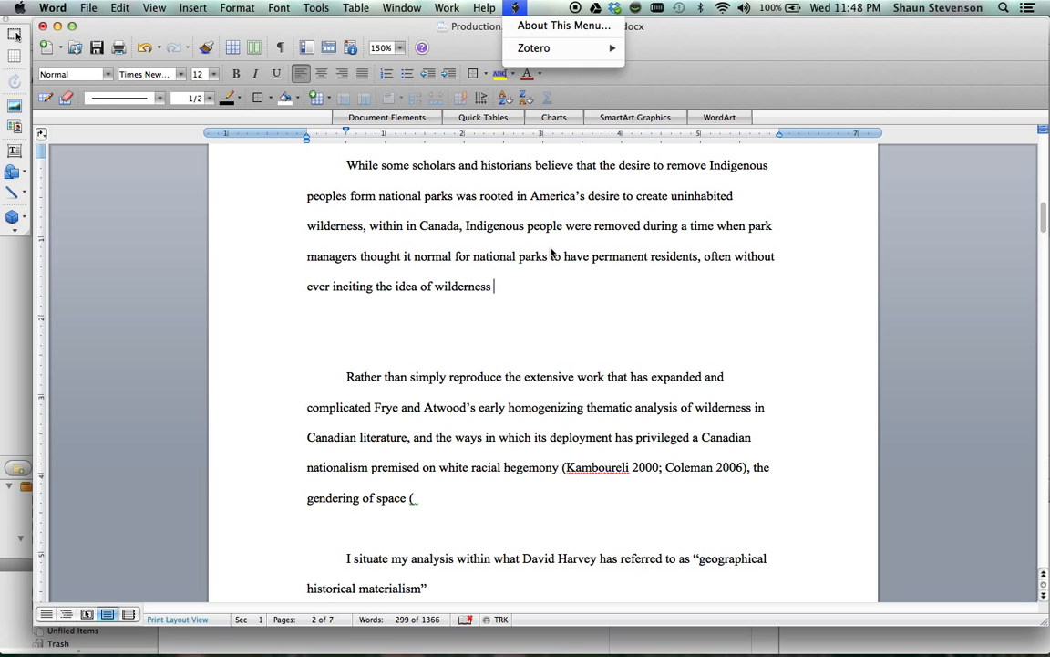
Highlight the paragraph beginning "While some scholars and historians believe" and place the cursor after its last word, "wilderness".
click(534, 276)
drag(530, 280, 323, 182)
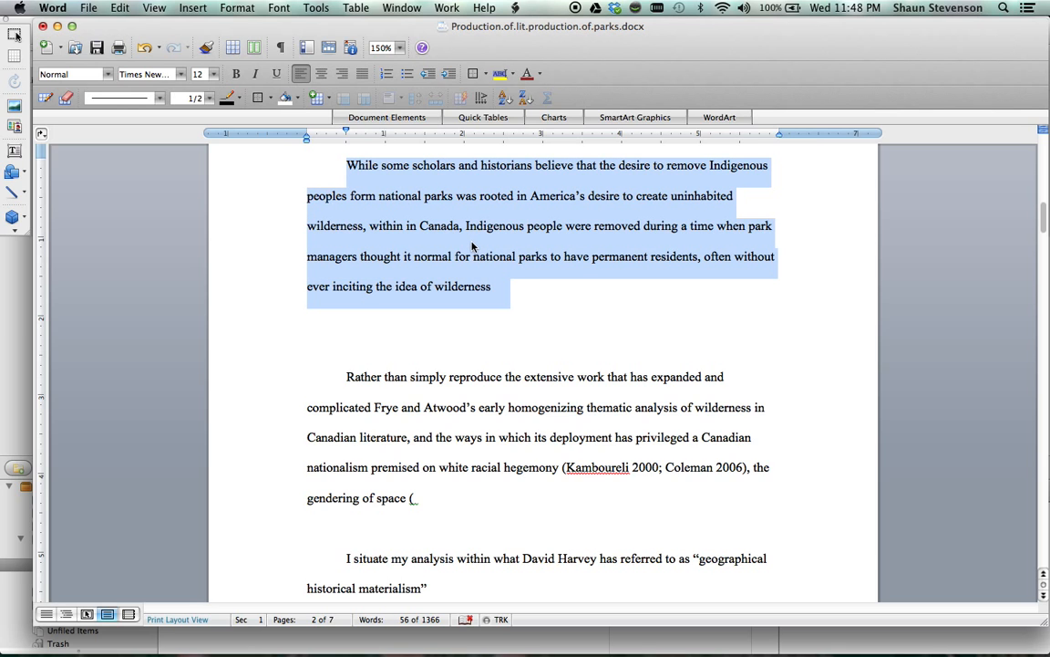
click(497, 284)
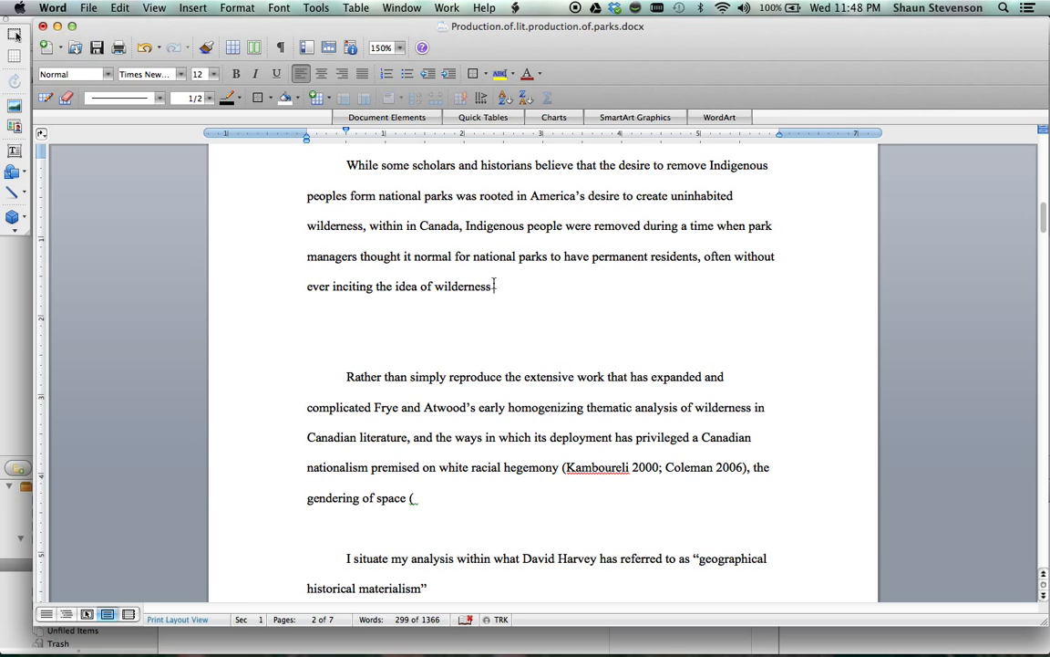
Look through Zotero's citation styles and set the document to Modern Language Association 7th edition, formatted using Fields.
click(515, 7)
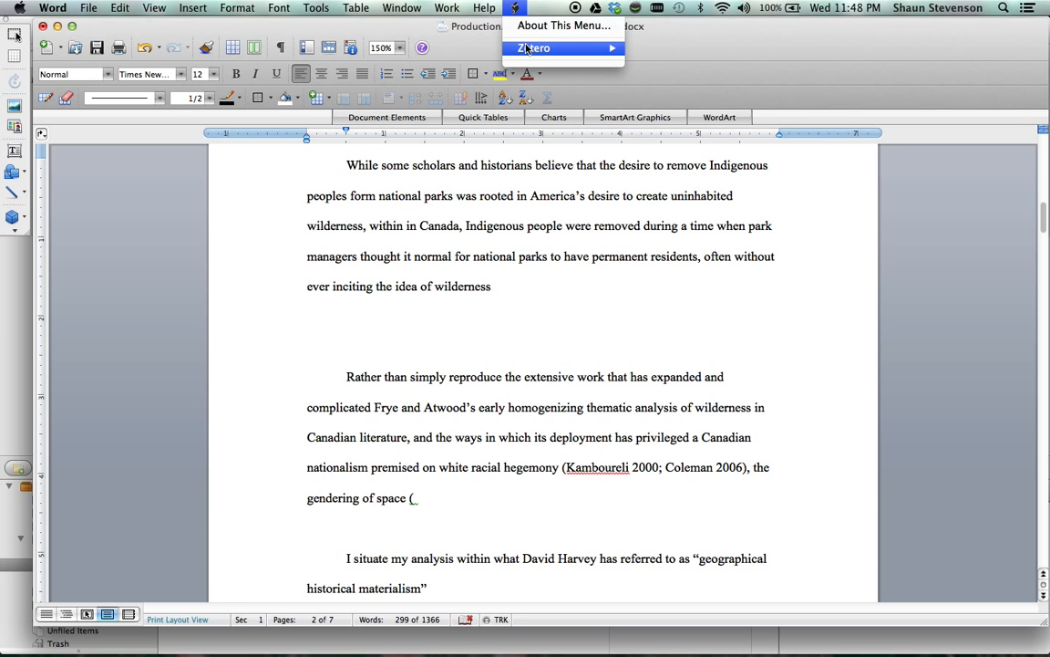
mouse_move(527, 48)
click(676, 131)
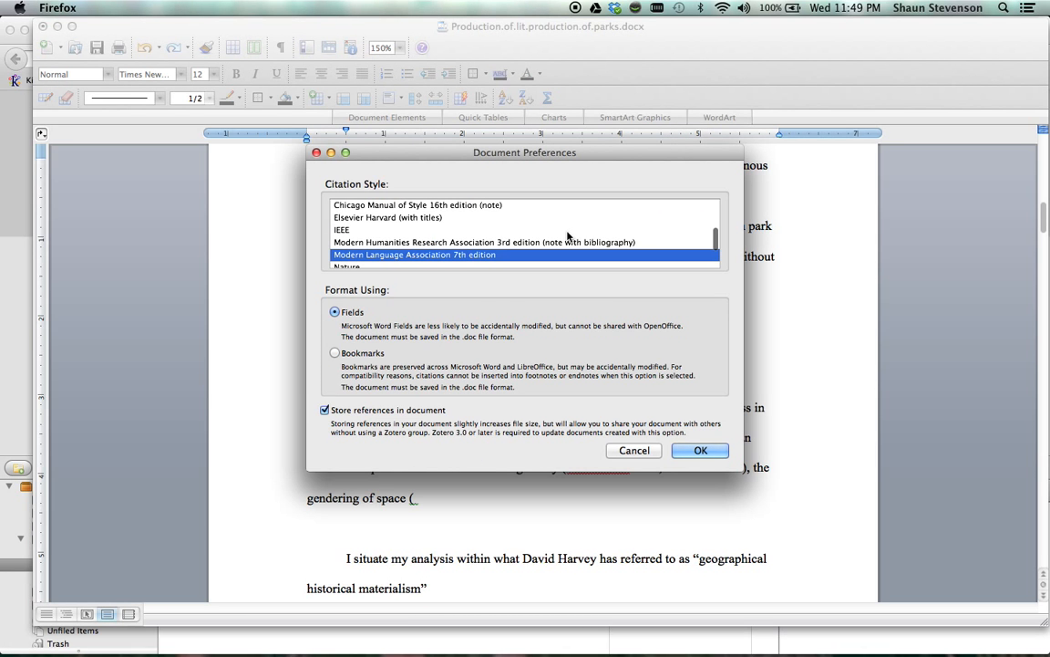
scroll(567, 236, down, 1)
scroll(567, 236, up, 4)
scroll(547, 238, down, 10)
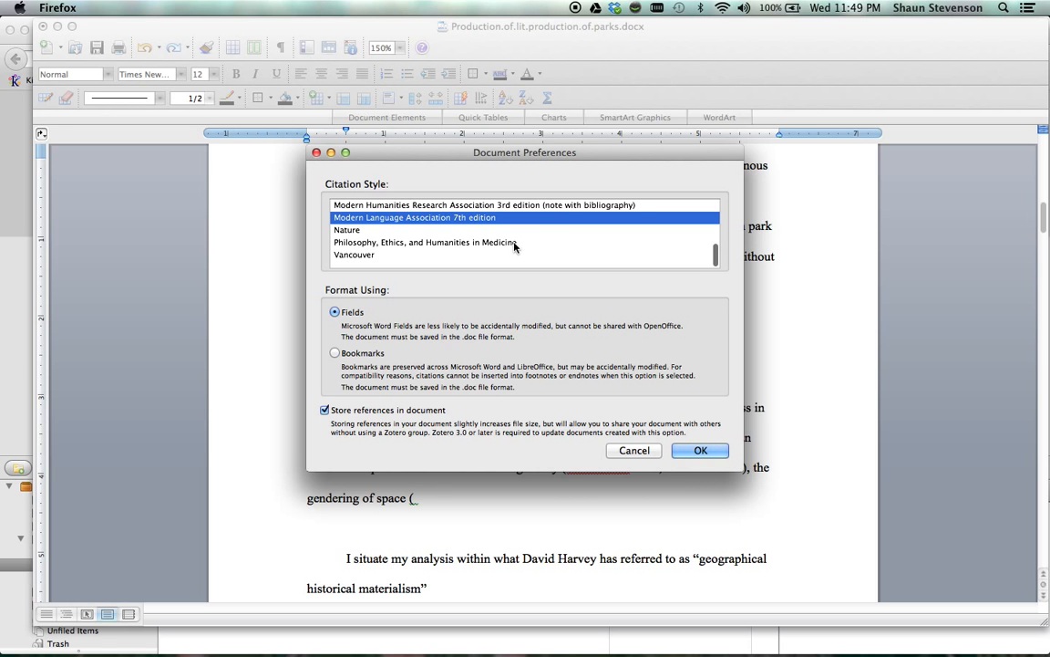
click(513, 242)
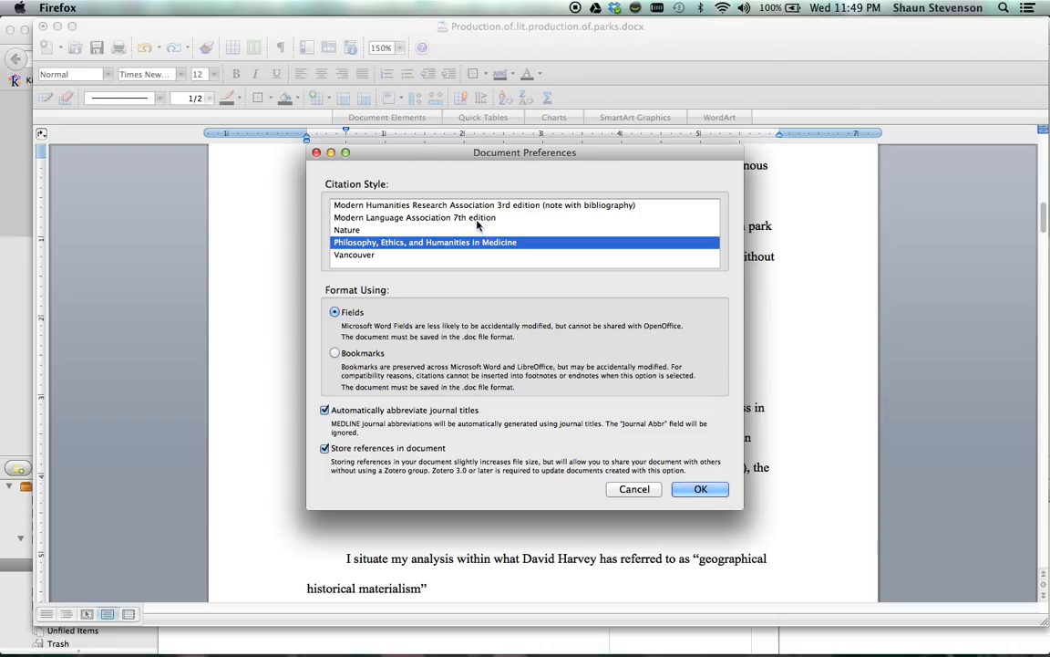
click(428, 217)
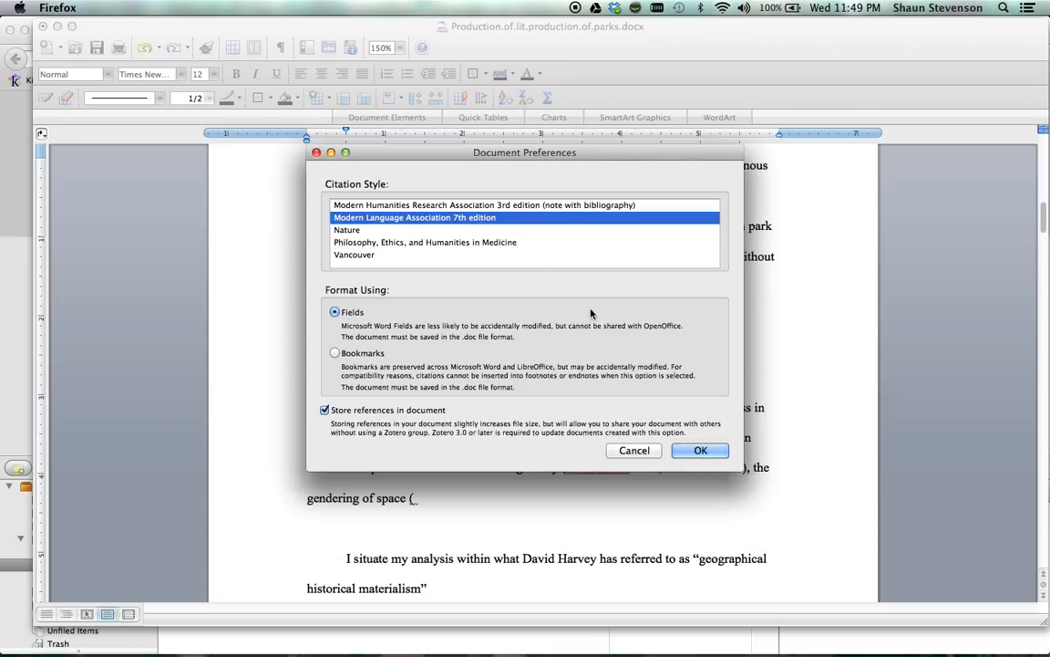
click(698, 453)
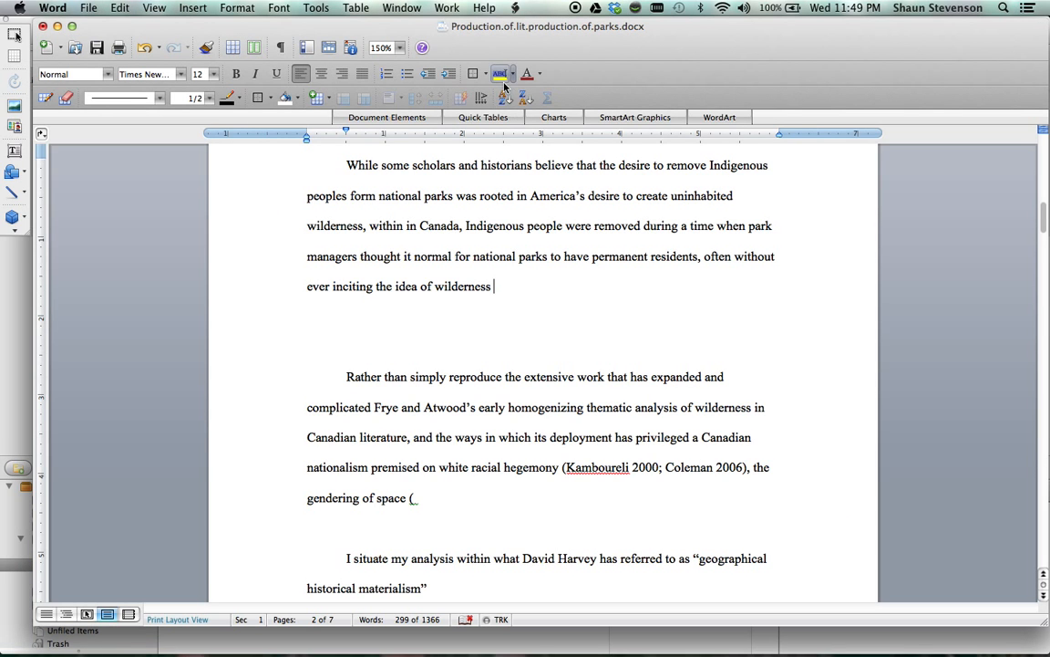
Insert a Zotero citation after "the idea of wilderness", searching for "let the line" and picking the article 'Let the Line Be Drawn Now'.
click(517, 8)
mouse_move(547, 47)
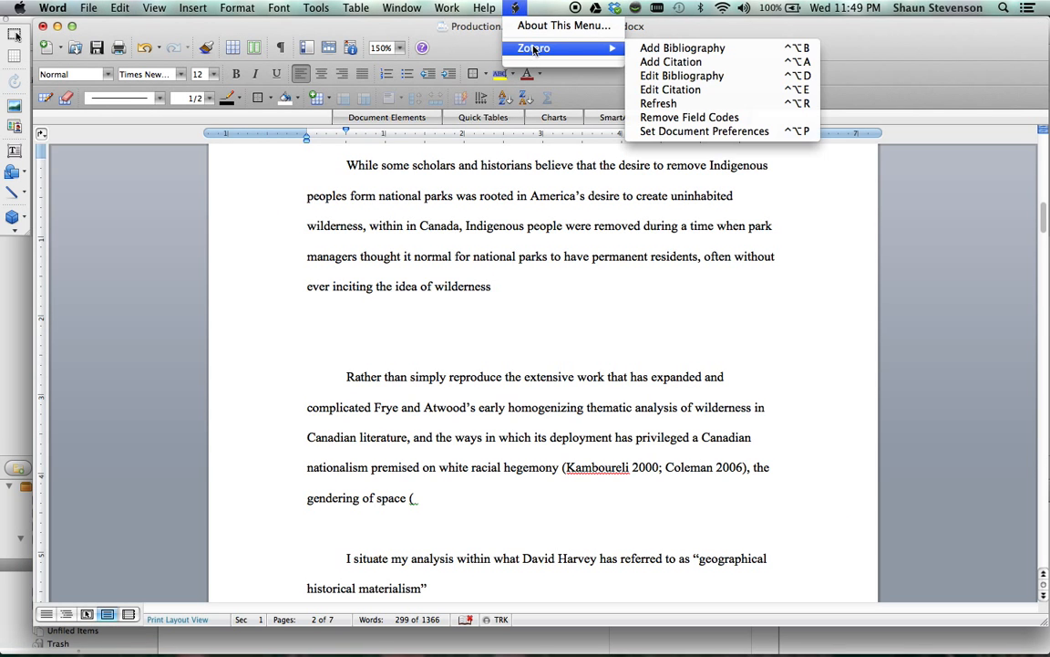
click(663, 62)
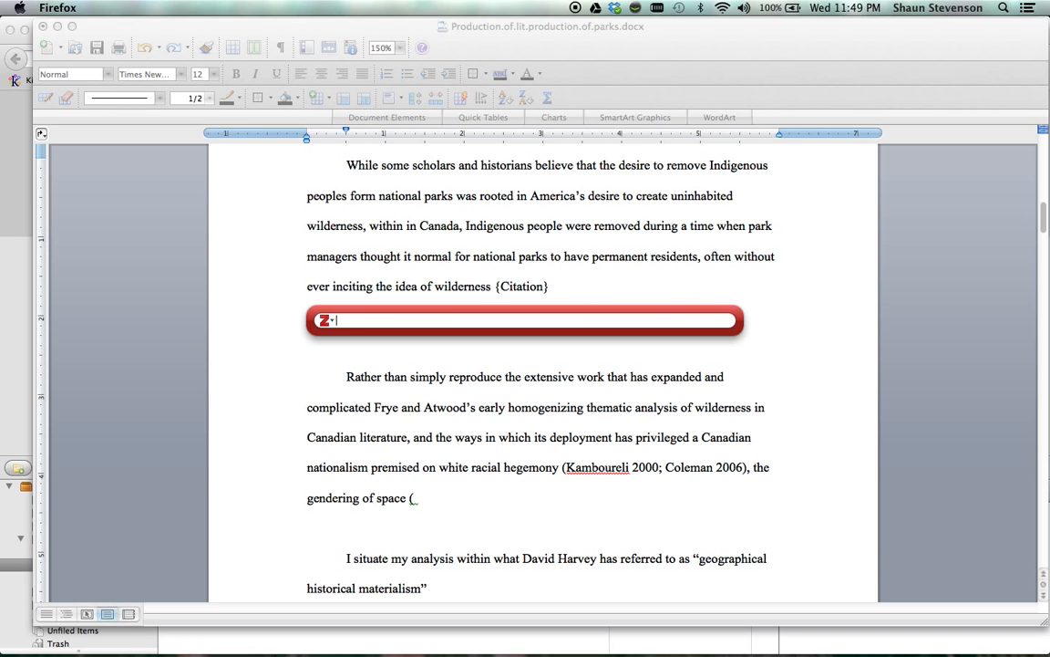
text(let th)
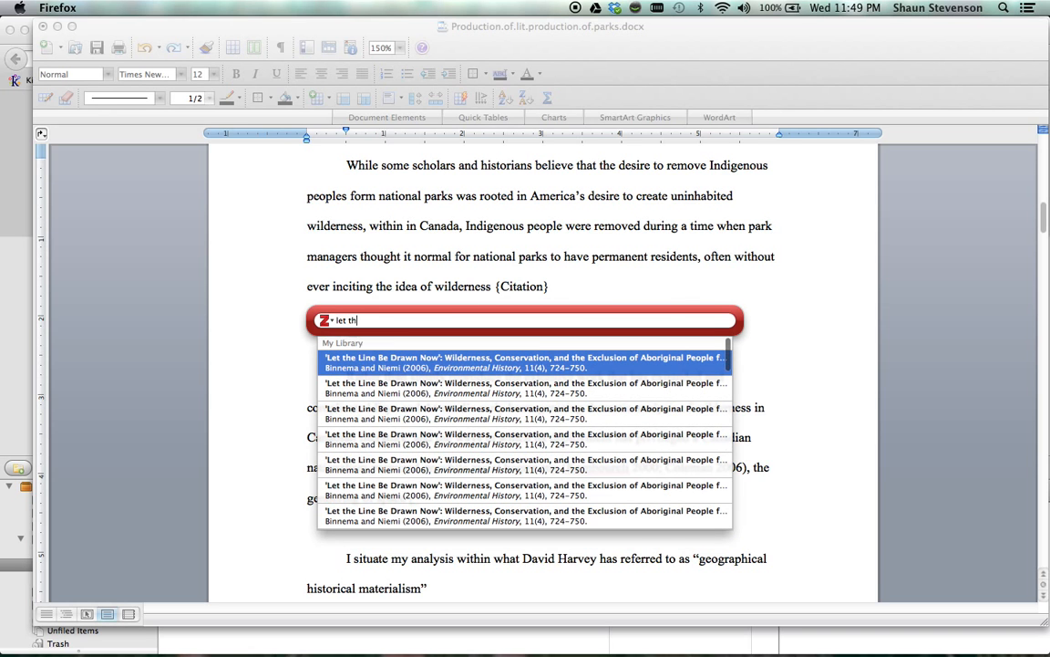
text(e line)
click(574, 371)
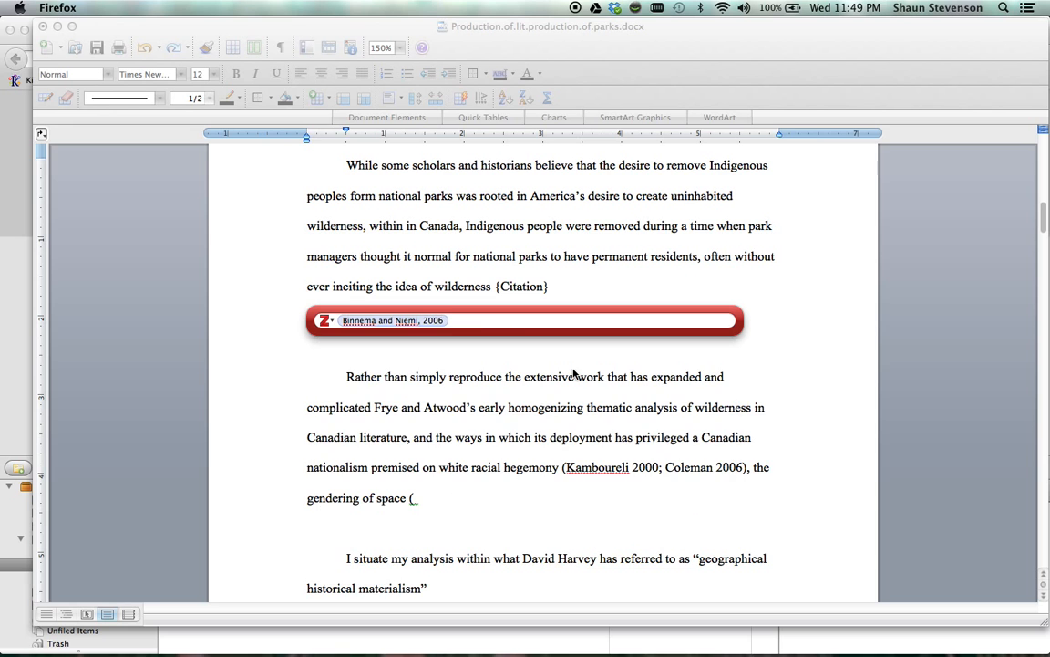
key(Return)
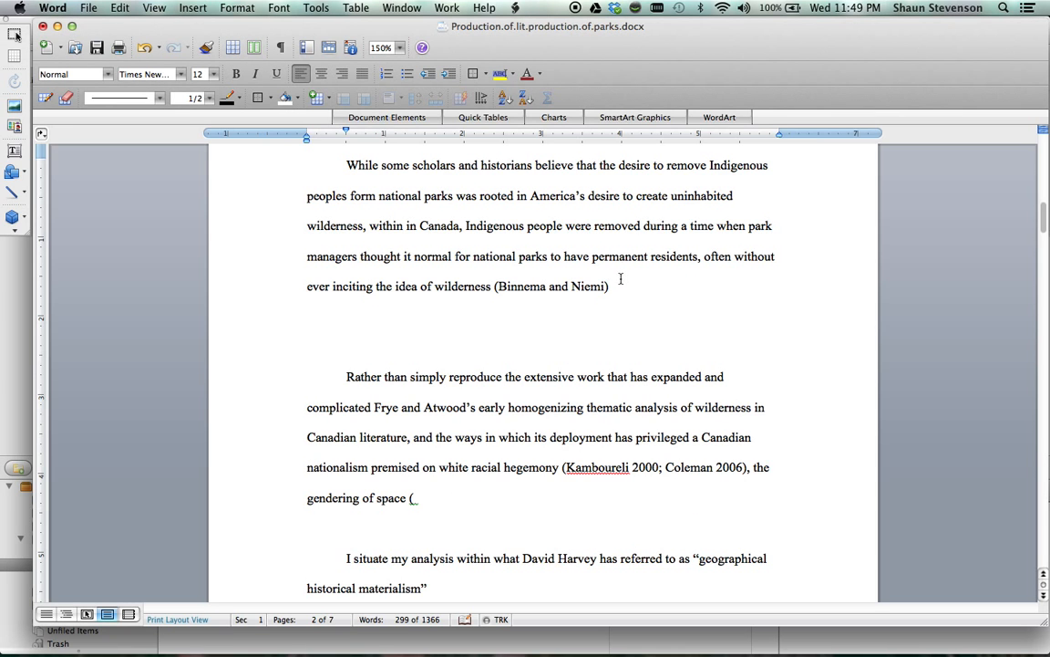
click(652, 315)
Add a Zotero bibliography on the blank page that follows the existing list of references.
scroll(654, 313, down, 5)
scroll(656, 313, down, 20)
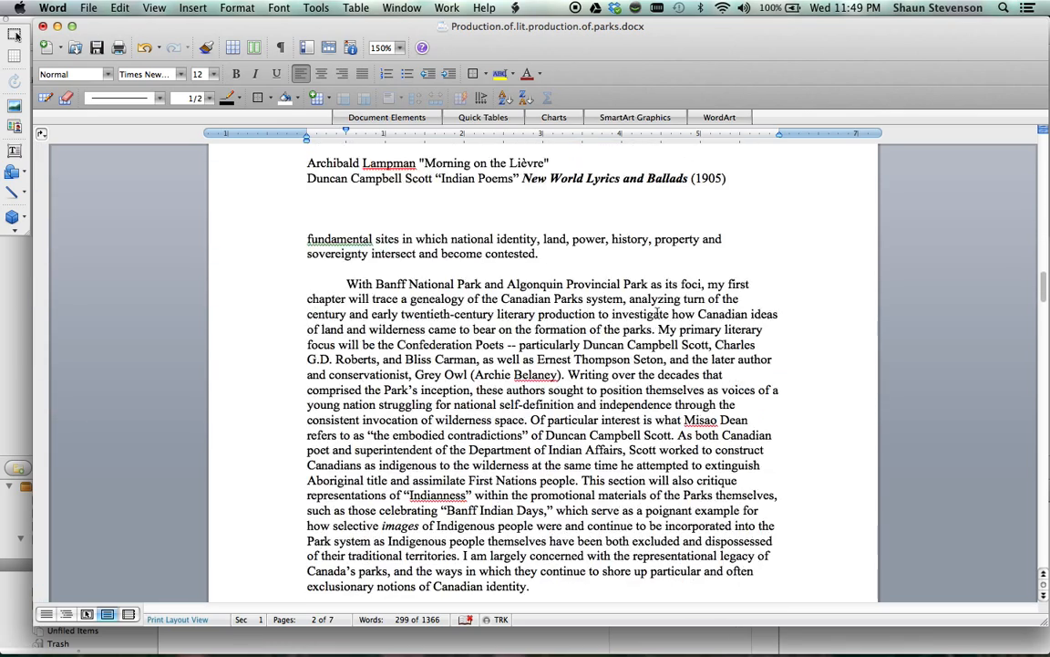
scroll(656, 313, down, 20)
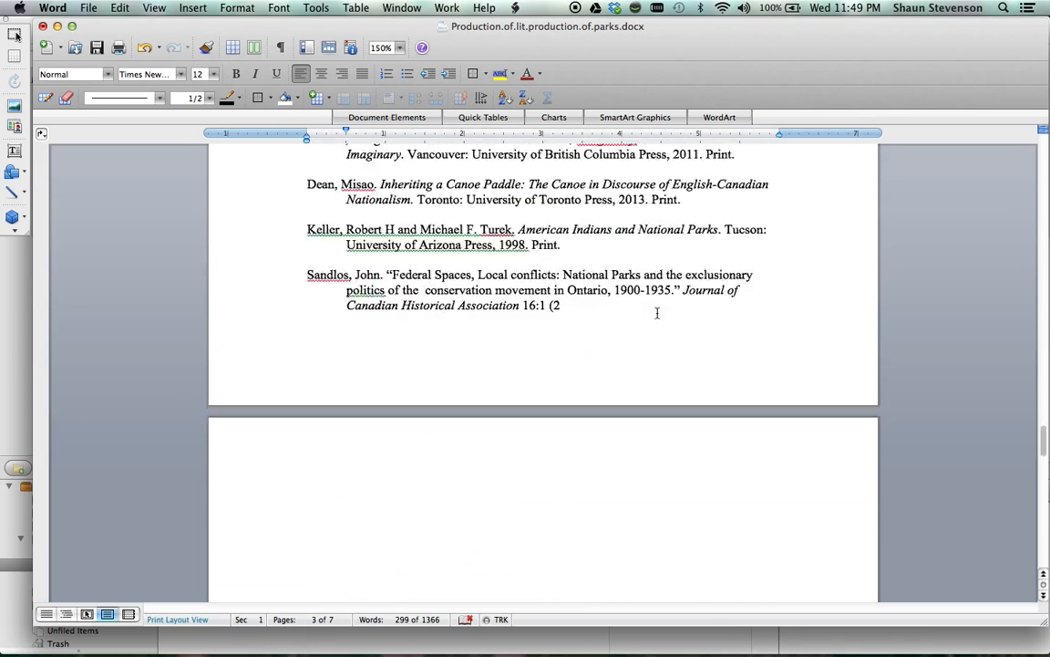
scroll(649, 309, up, 5)
click(549, 325)
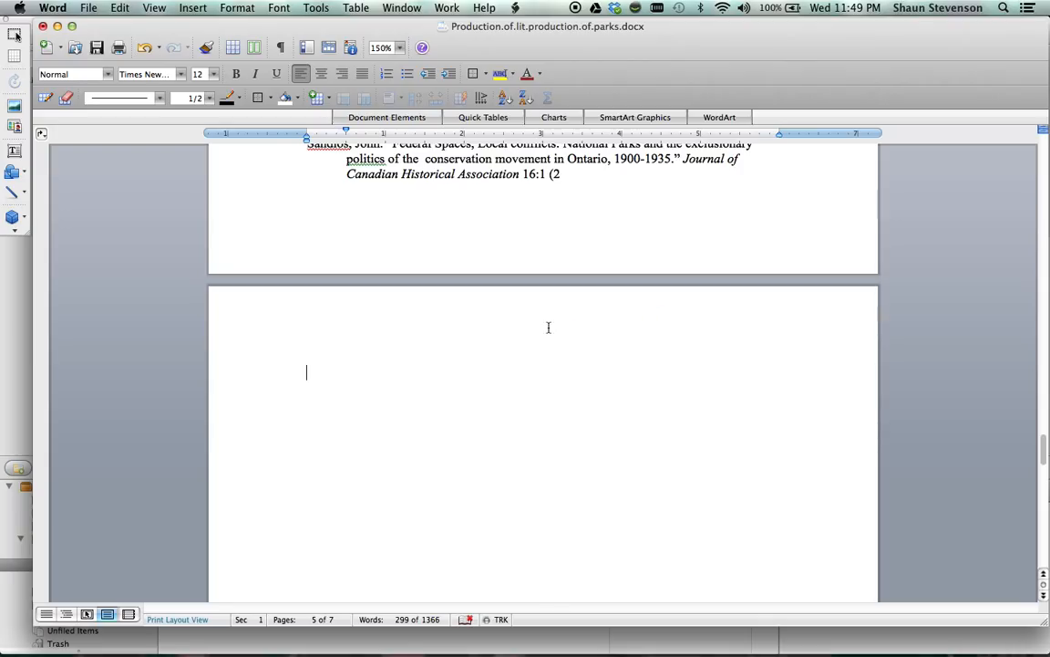
click(515, 7)
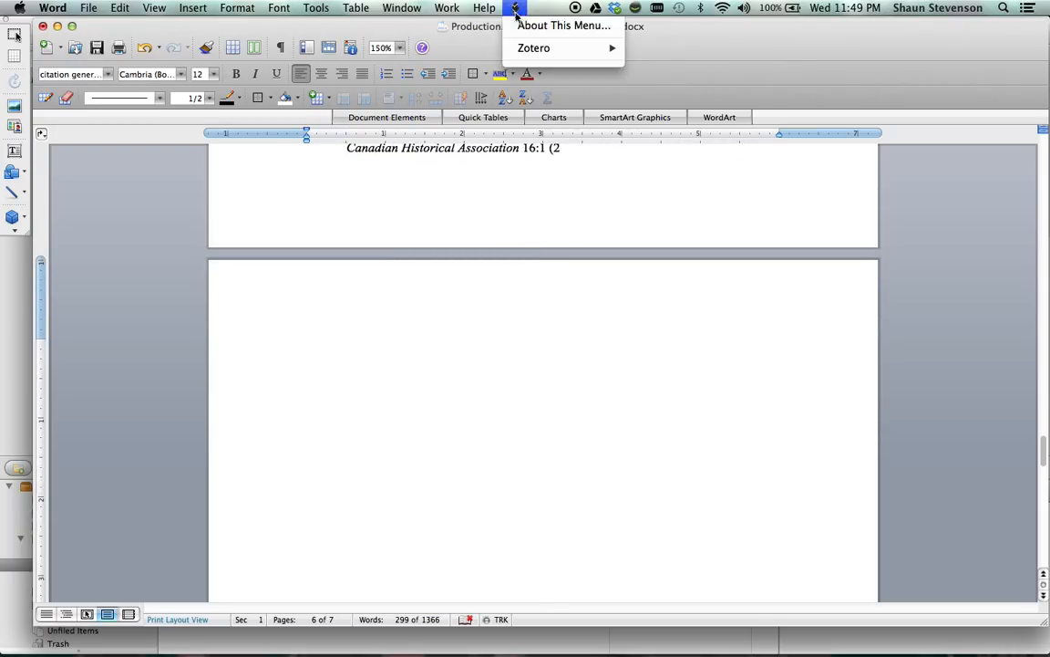
mouse_move(534, 48)
click(674, 47)
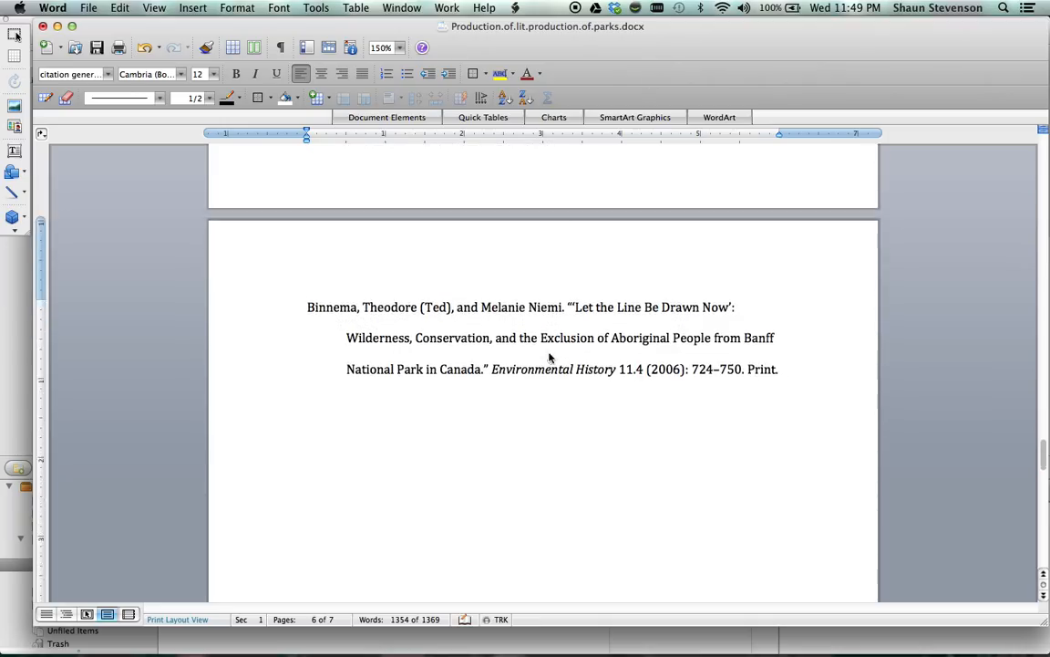
Highlight the whole bibliography entry to review it, and clear the selection.
drag(798, 358, 305, 294)
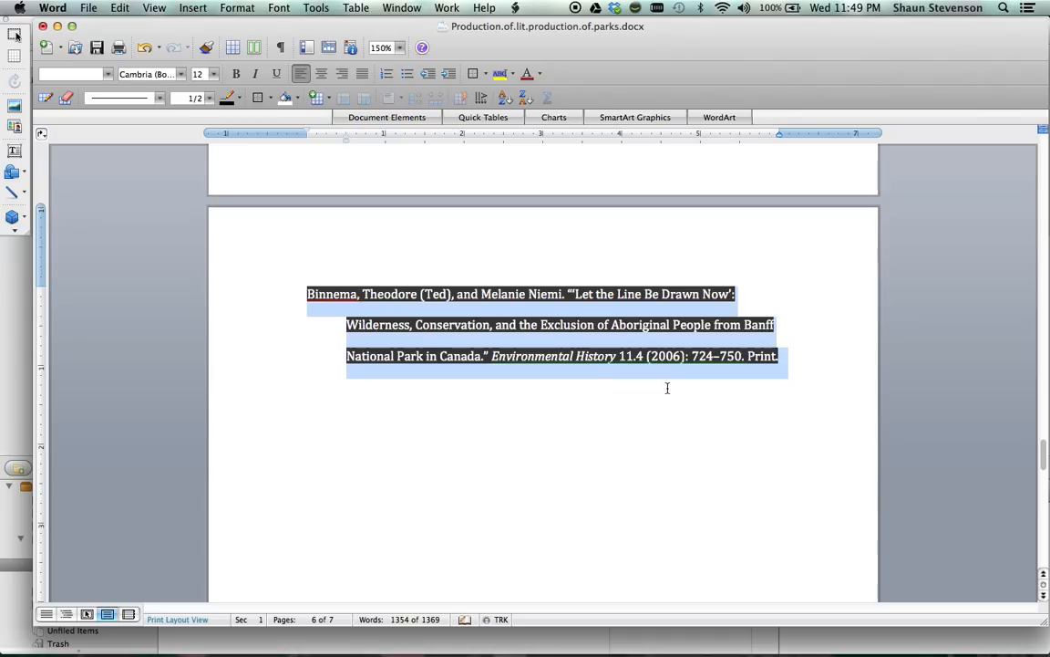
click(818, 362)
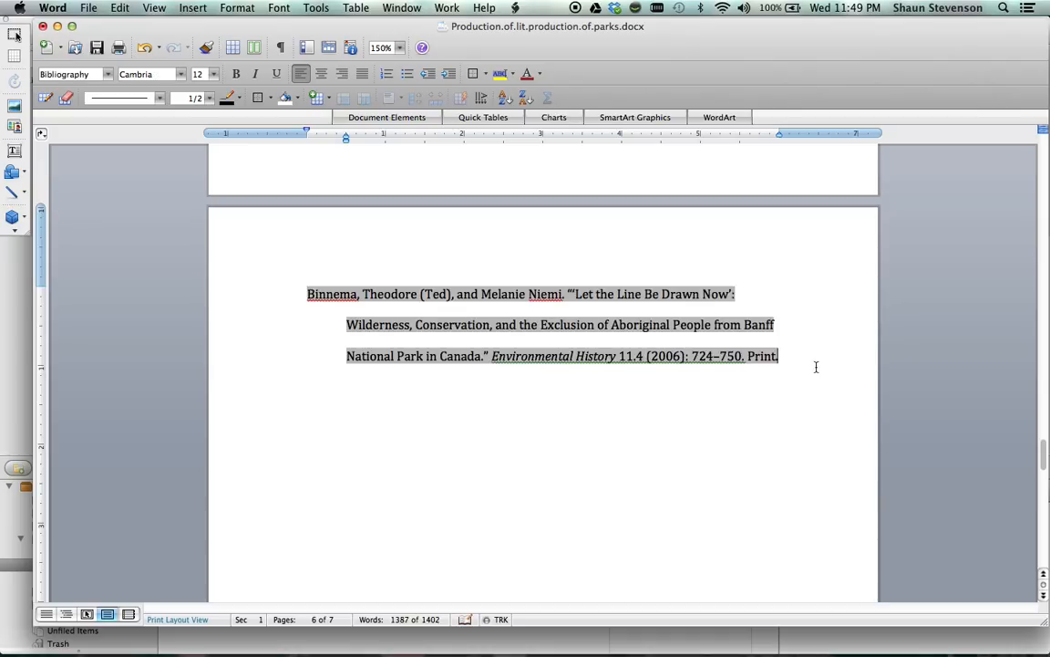
click(774, 446)
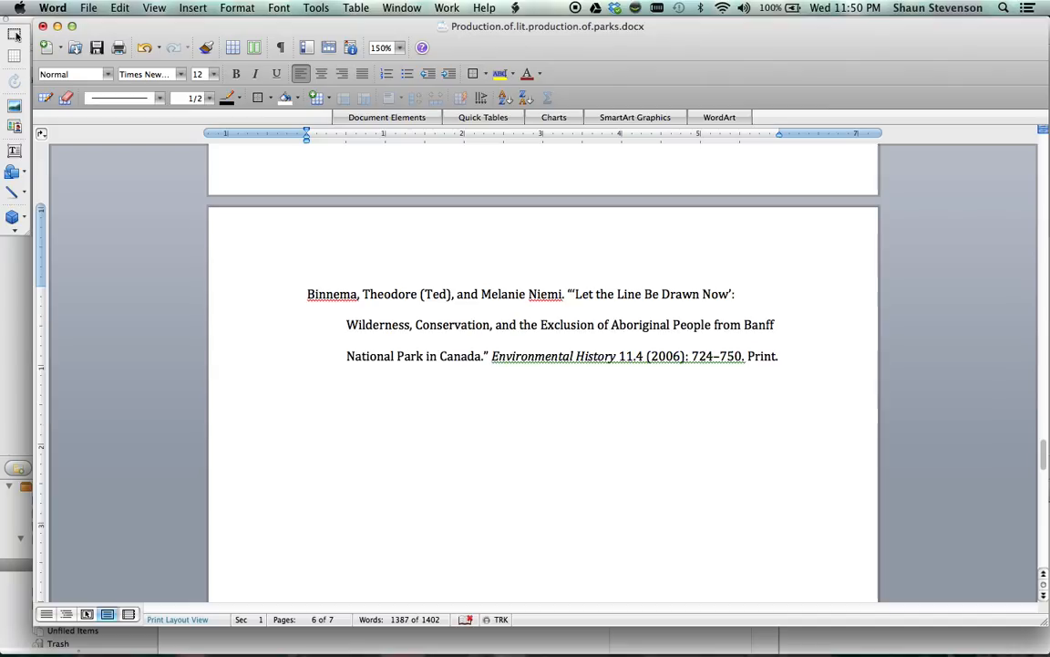
View the production credits on the page after the bibliography.
scroll(17, 37, down, 1)
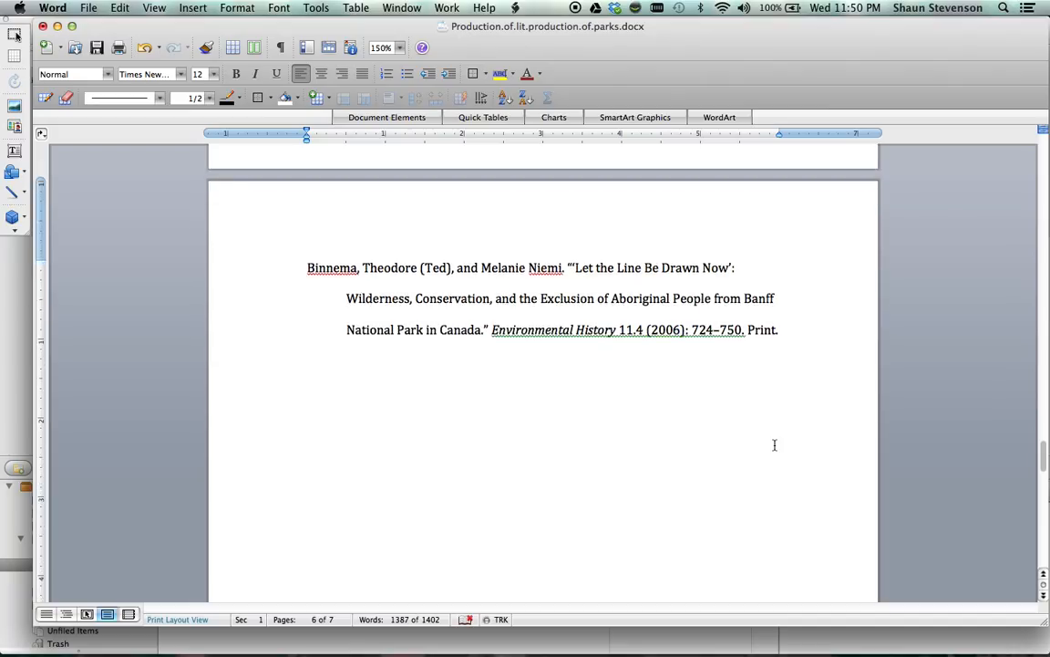
scroll(16, 34, down, 2)
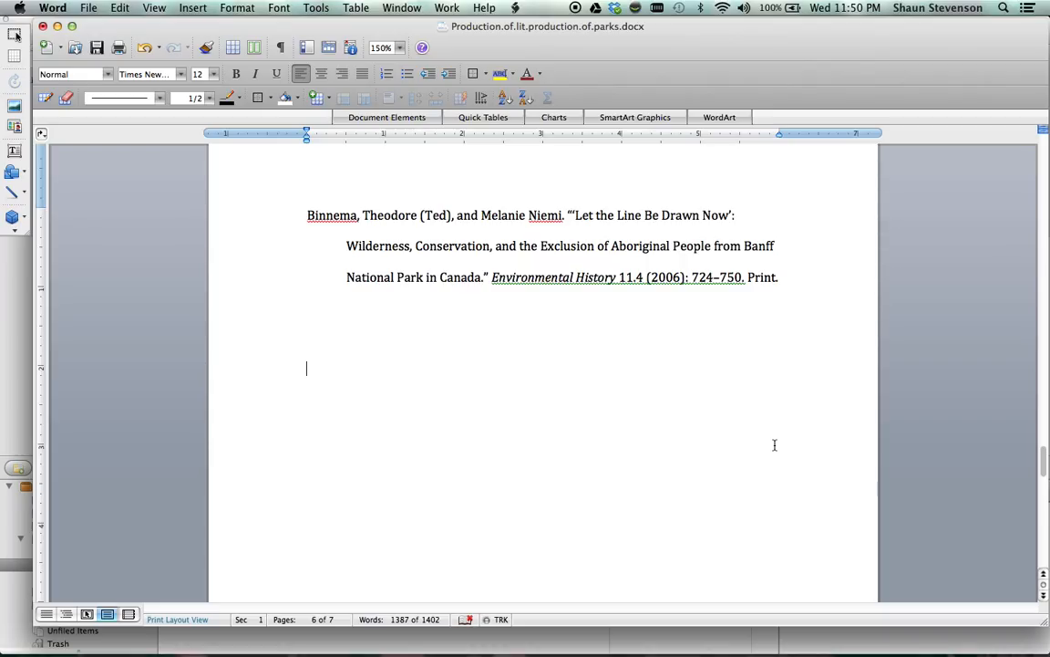
scroll(775, 445, down, 1)
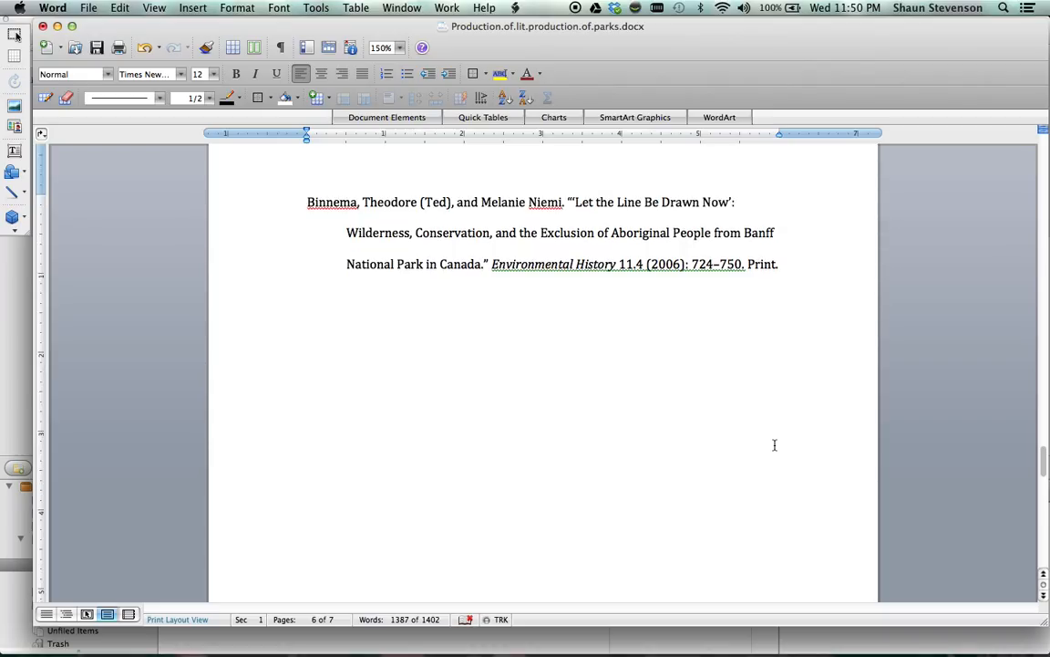
scroll(774, 445, down, 10)
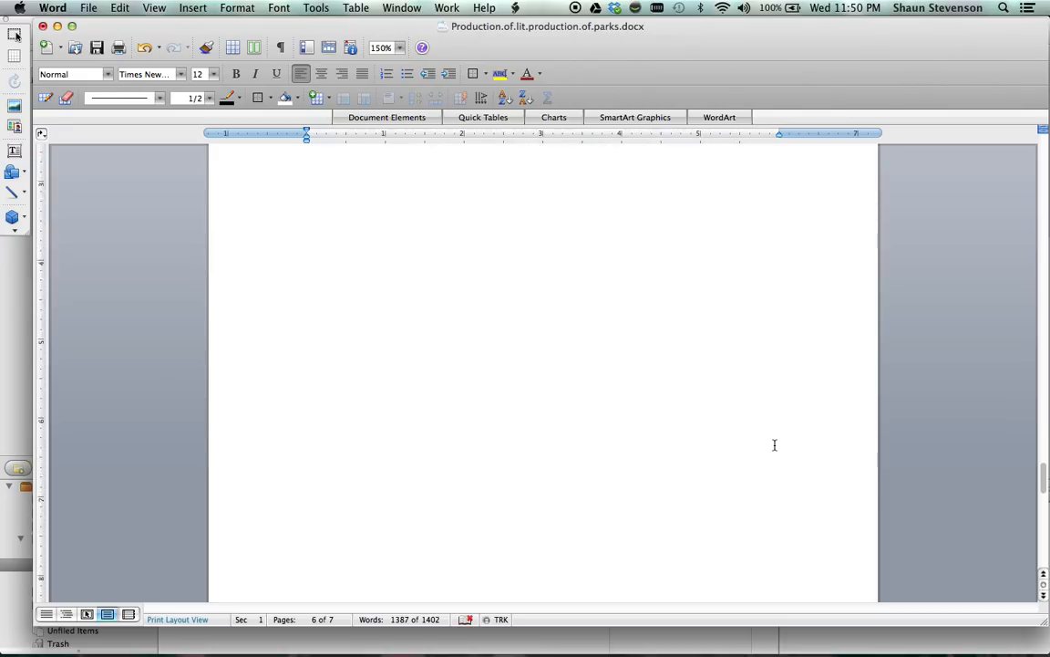
scroll(774, 445, down, 10)
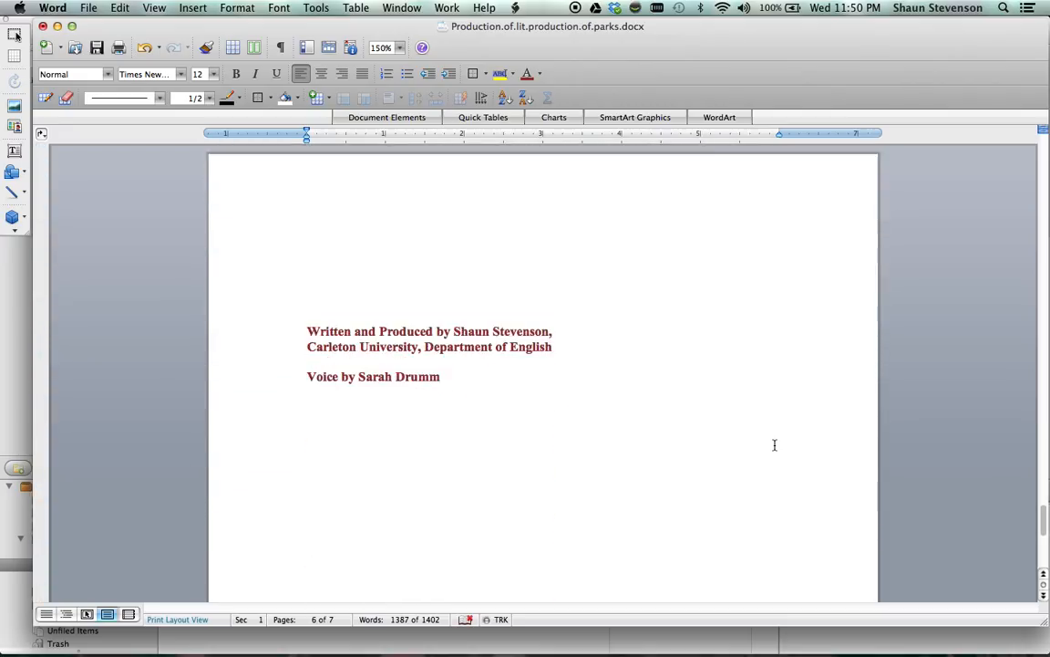